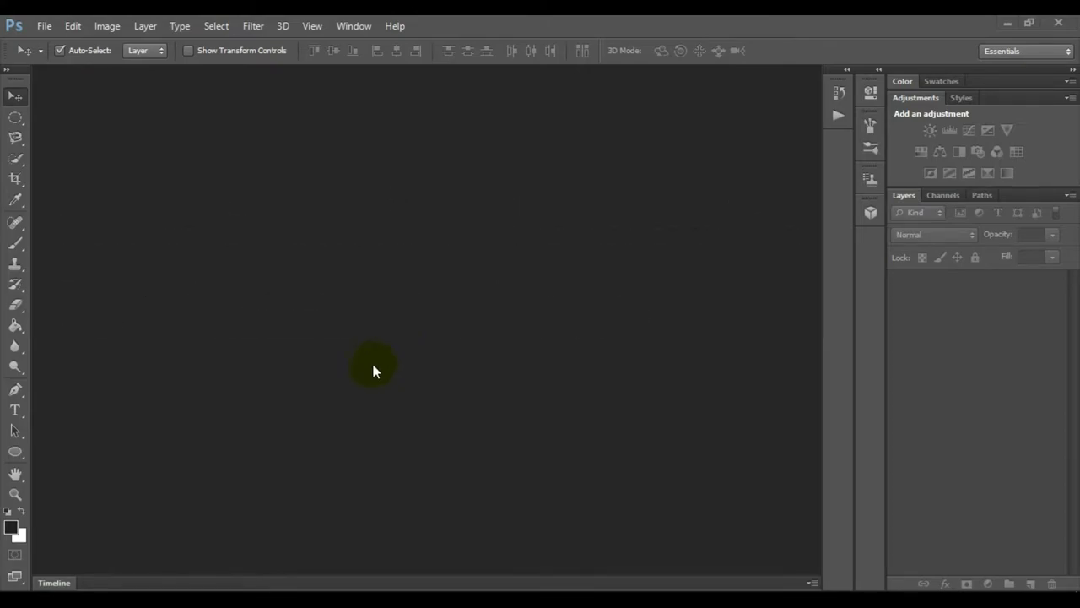
Make a new 4 in × 6 in, 300 ppi document with Transparent background contents.
{"action": "left_click", "coordinate": [49, 26]}
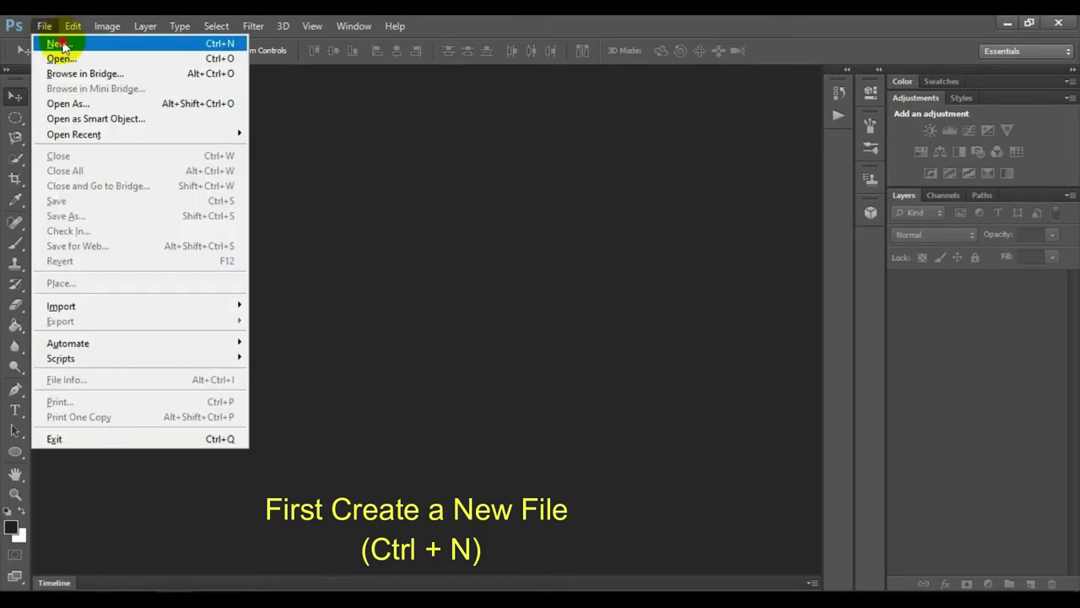
{"action": "left_click", "coordinate": [61, 44]}
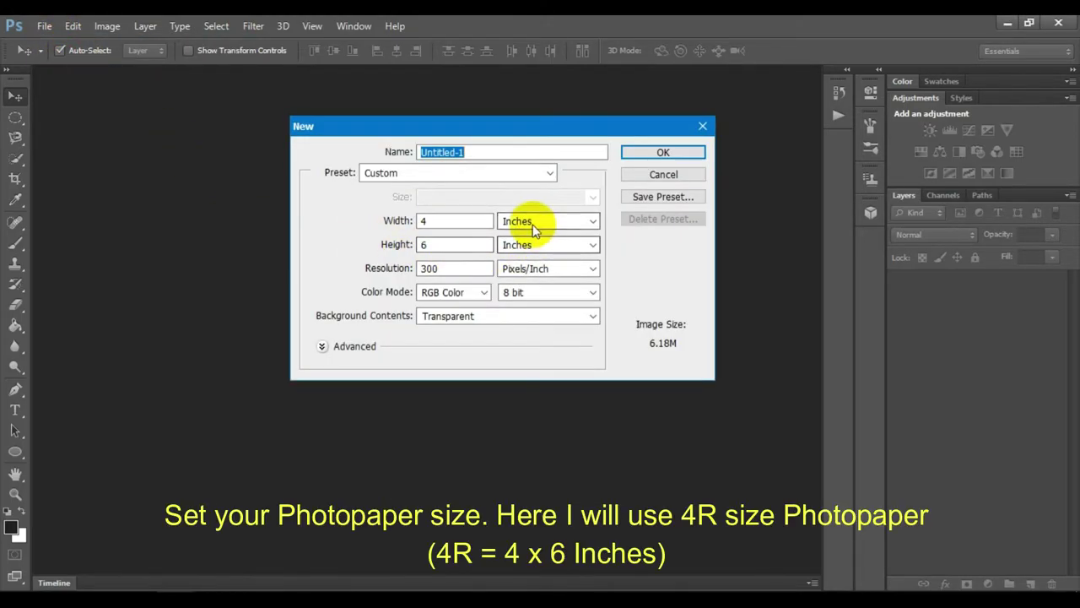
{"action": "left_click", "coordinate": [533, 229]}
{"action": "left_click", "coordinate": [518, 246]}
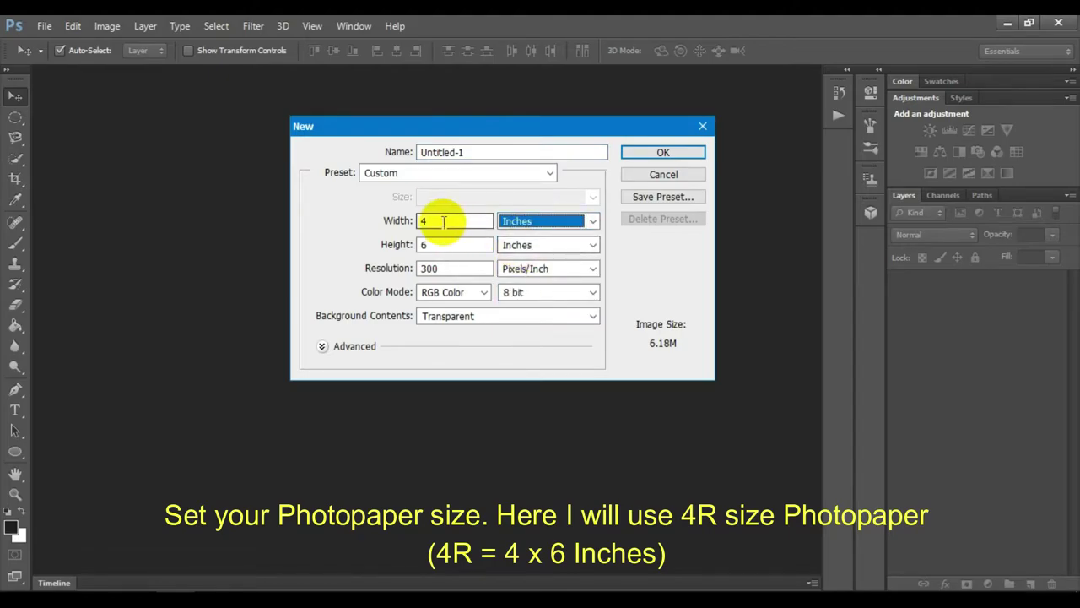
{"action": "left_click_drag", "start_coordinate": [443, 222], "coordinate": [394, 217]}
{"action": "left_click", "coordinate": [439, 244]}
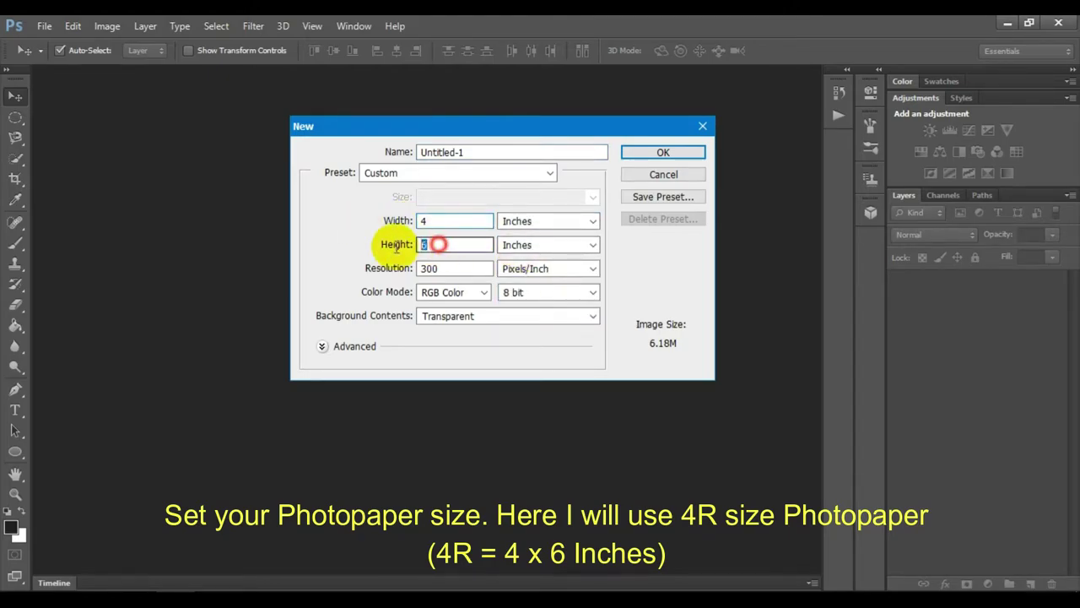
{"action": "left_click_drag", "start_coordinate": [456, 269], "coordinate": [358, 267]}
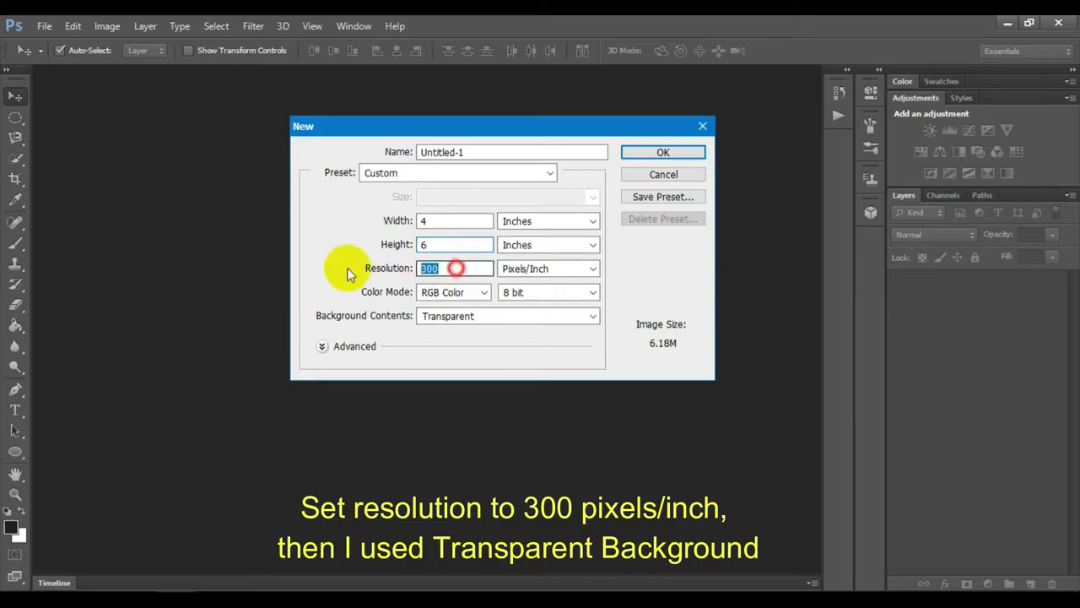
{"action": "left_click", "coordinate": [450, 318]}
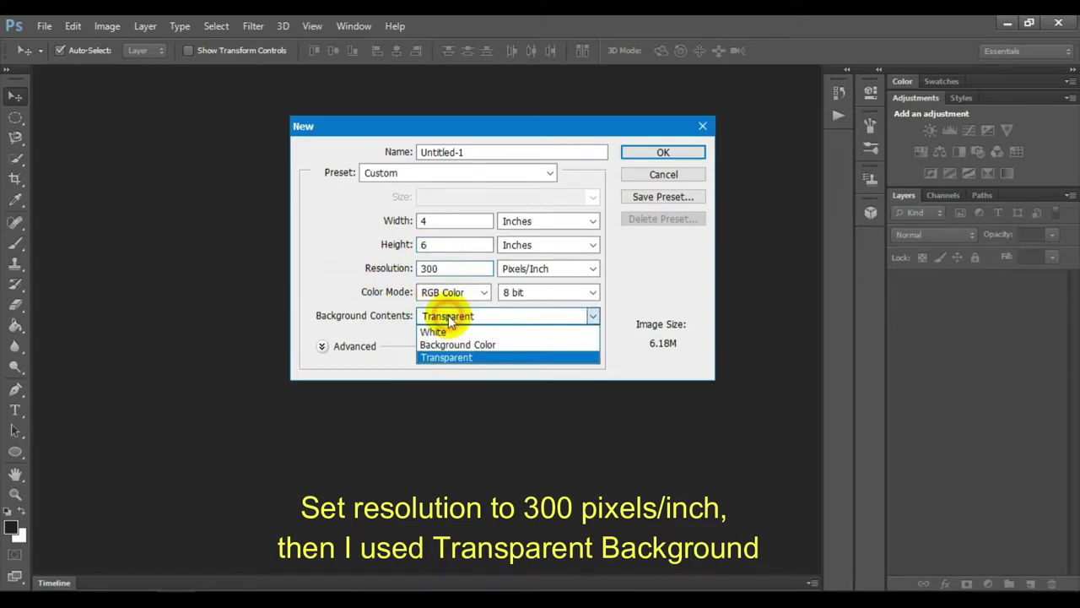
{"action": "left_click", "coordinate": [444, 357]}
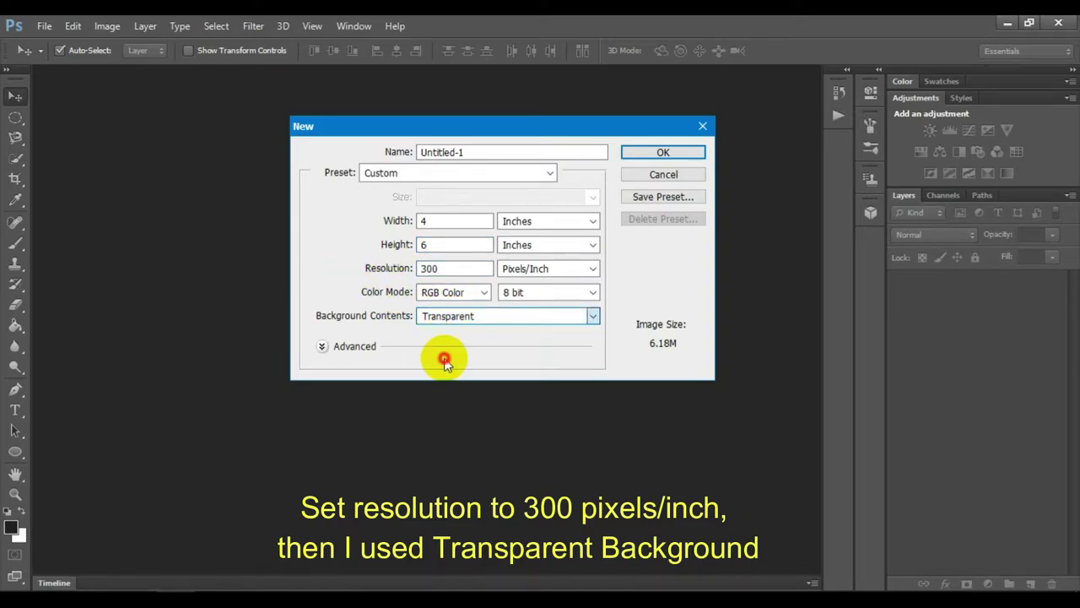
{"action": "left_click", "coordinate": [659, 153]}
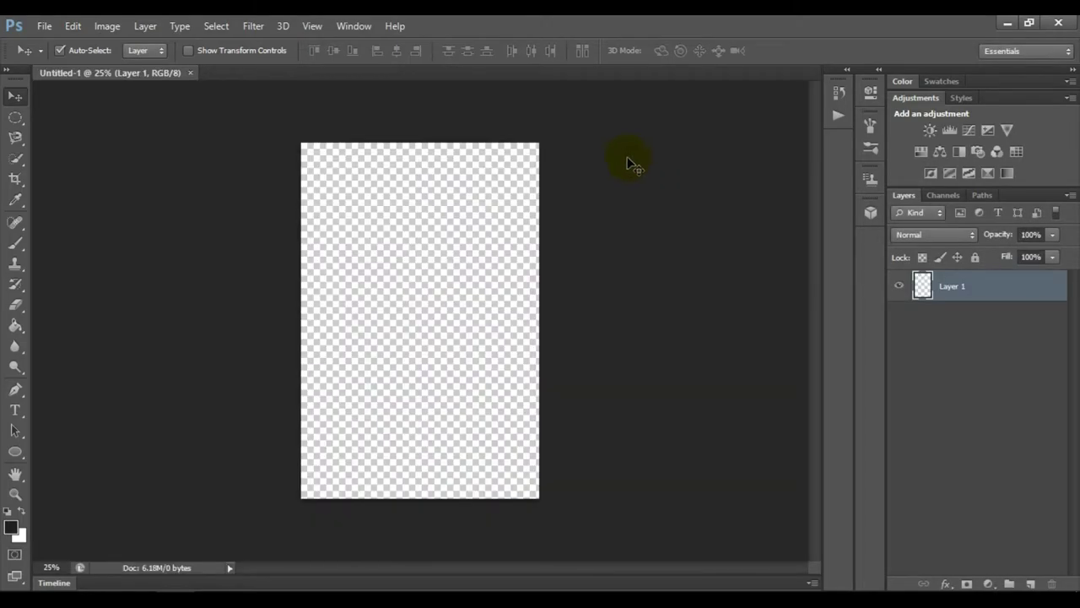
Place the 'saitama 2x2' photo on the sheet and commit it.
{"action": "left_click", "coordinate": [44, 27]}
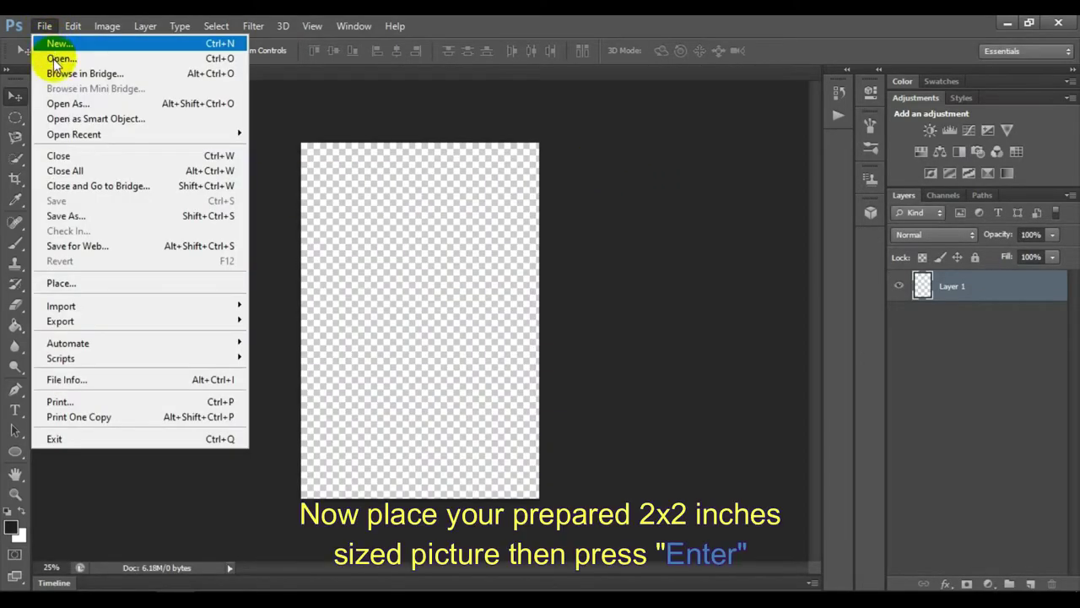
{"action": "left_click", "coordinate": [73, 281]}
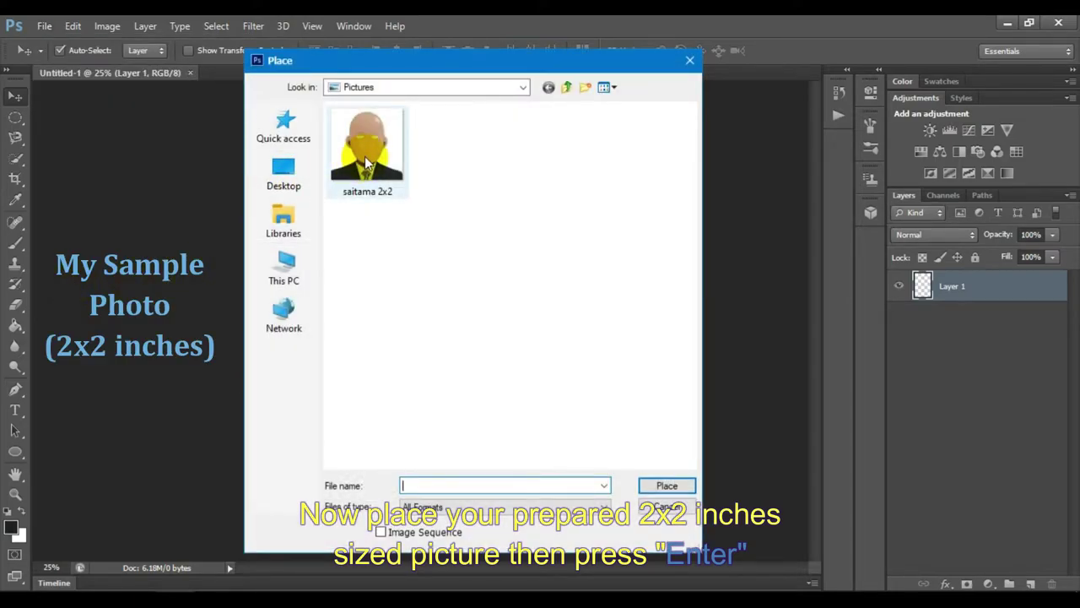
{"action": "double_click", "coordinate": [365, 157]}
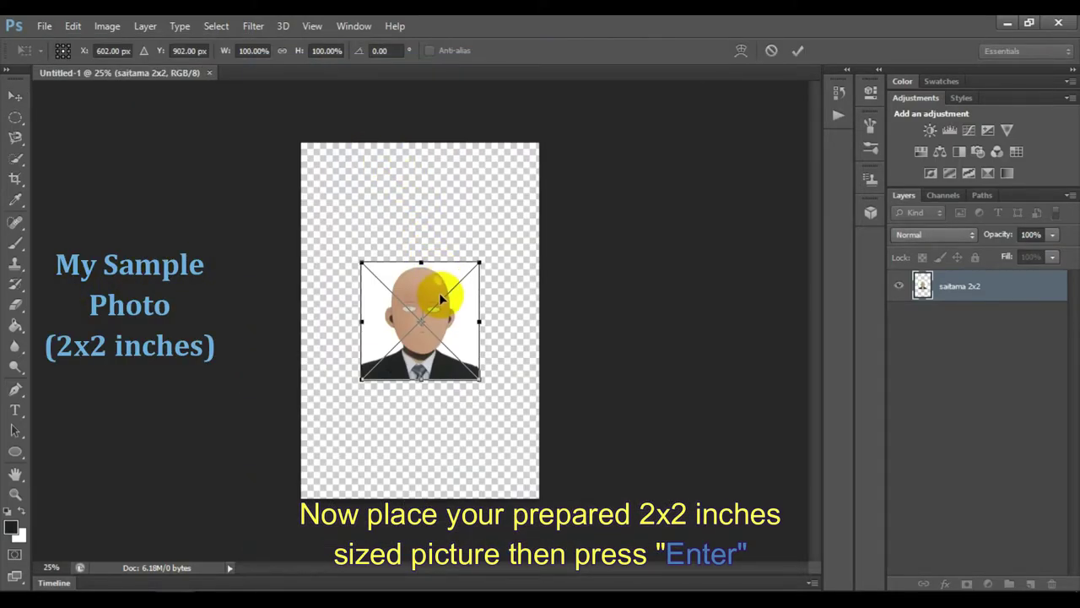
{"action": "key", "text": "Return"}
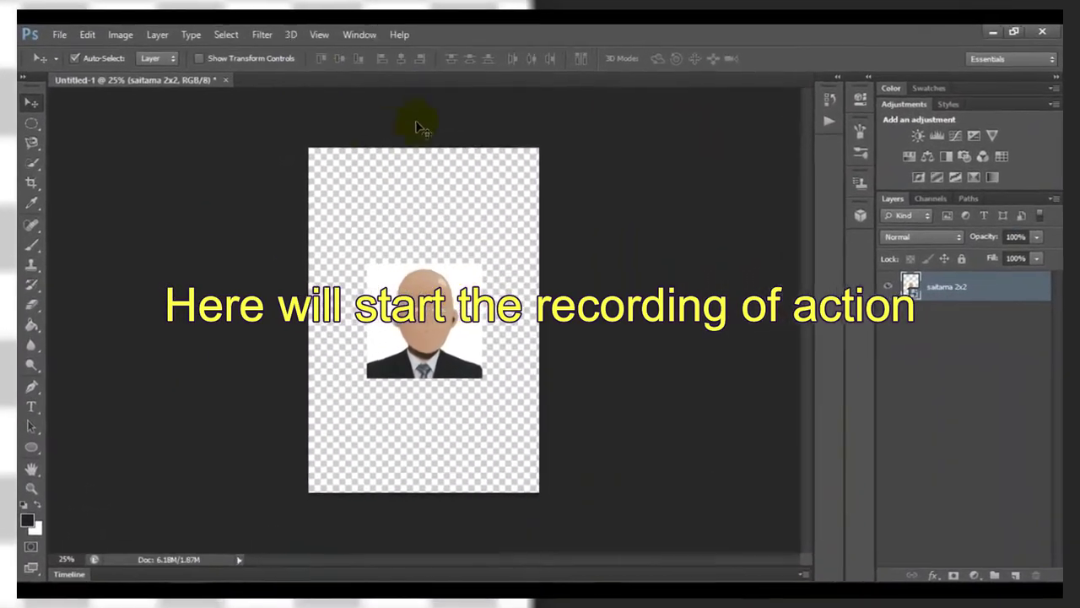
{"action": "left_click", "coordinate": [363, 27]}
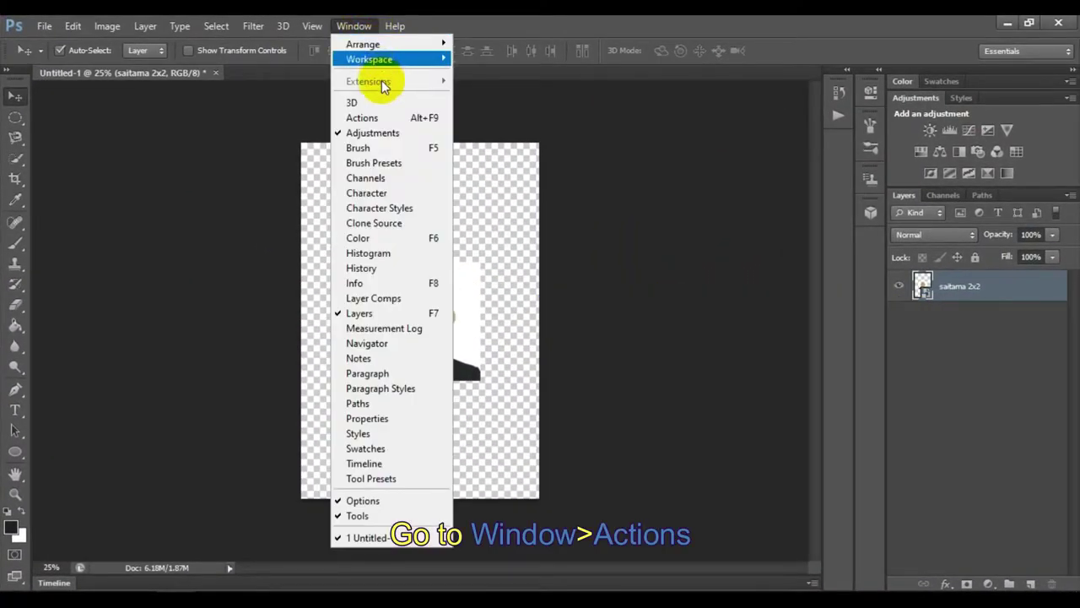
Create a new action named 'id package' and begin recording it.
{"action": "left_click", "coordinate": [391, 118]}
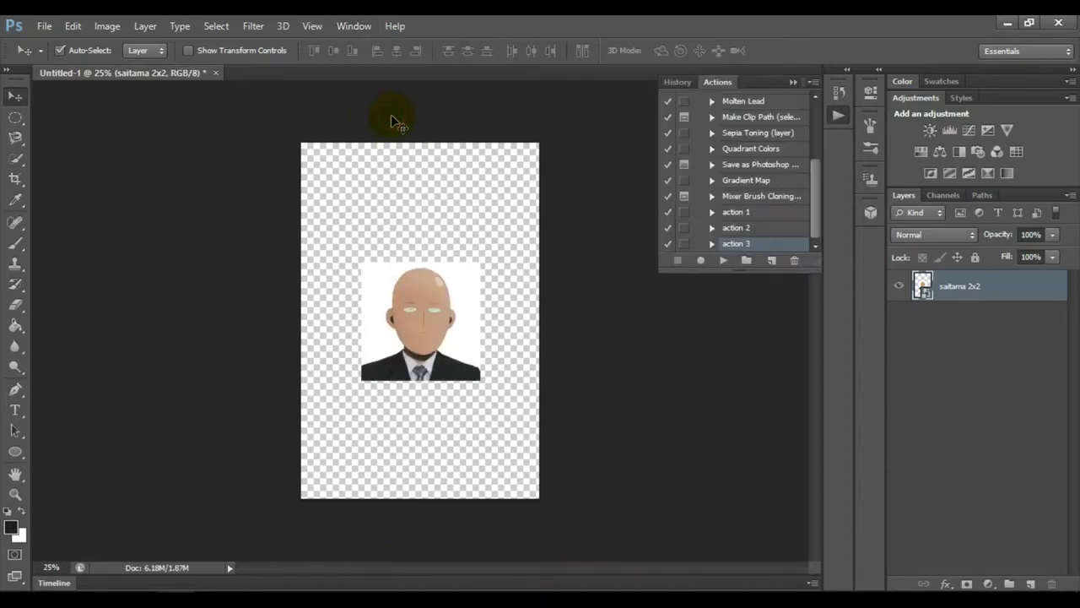
{"action": "left_click", "coordinate": [773, 262]}
{"action": "type", "text": "id packag"}
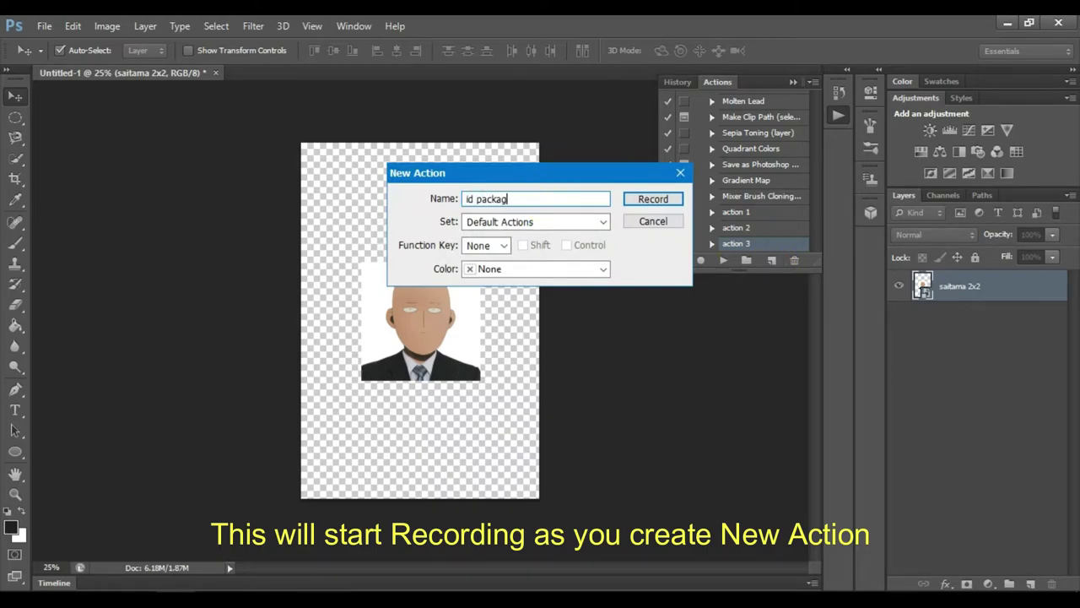
{"action": "type", "text": "e"}
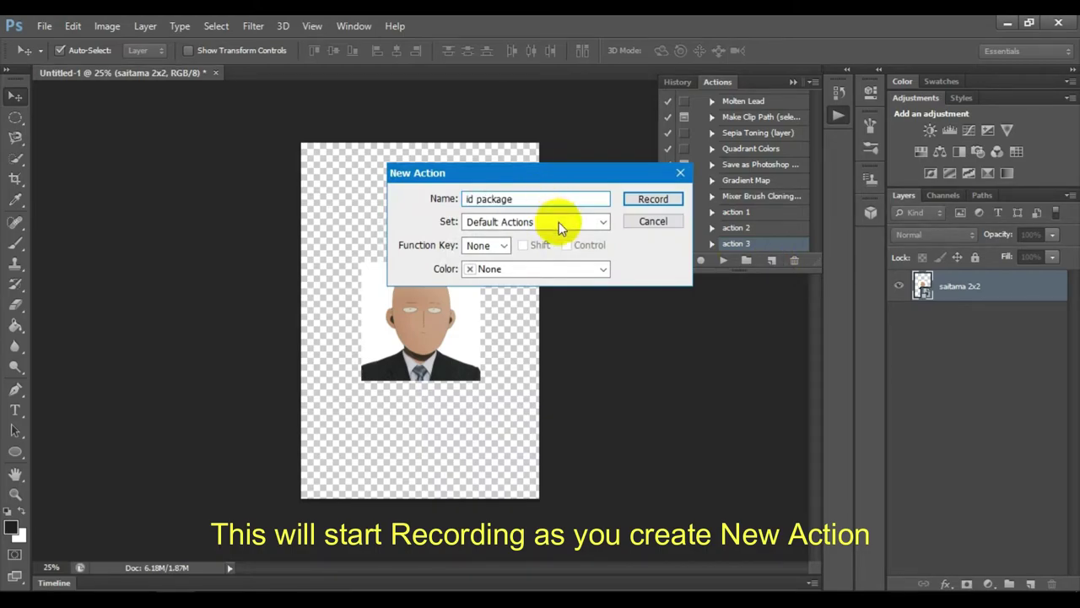
{"action": "left_click", "coordinate": [642, 200]}
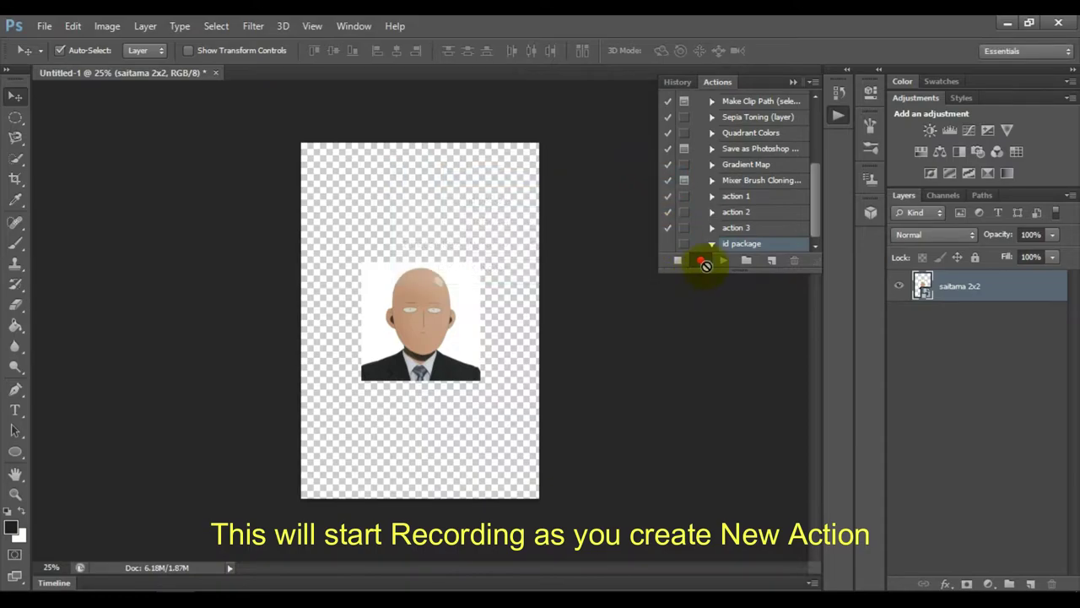
Give the saitama 2x2 layer a 1 px black Stroke layer style.
{"action": "right_click", "coordinate": [955, 287]}
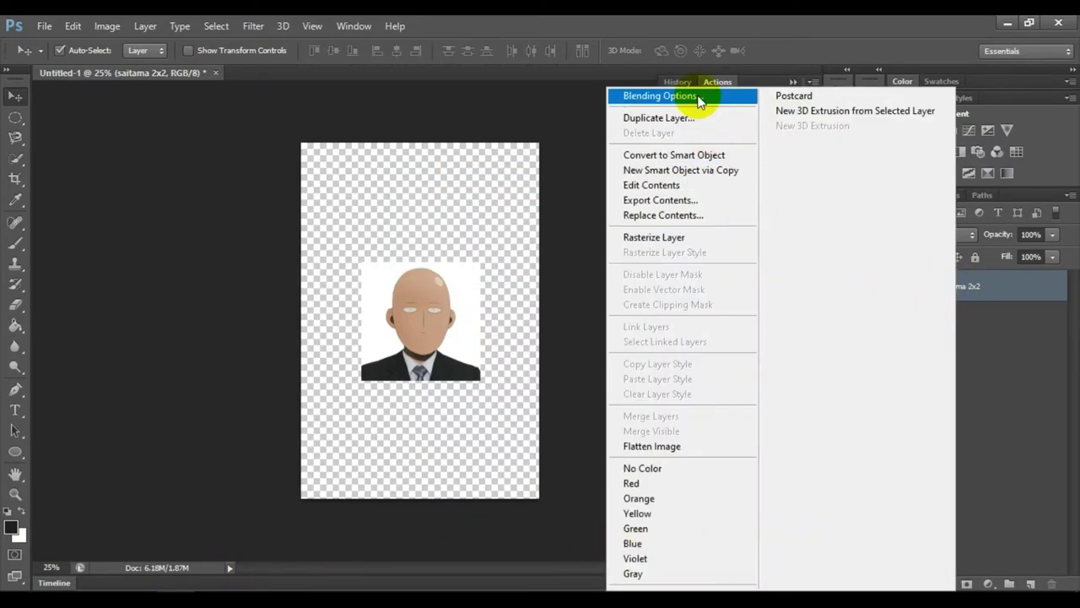
{"action": "left_click", "coordinate": [698, 101]}
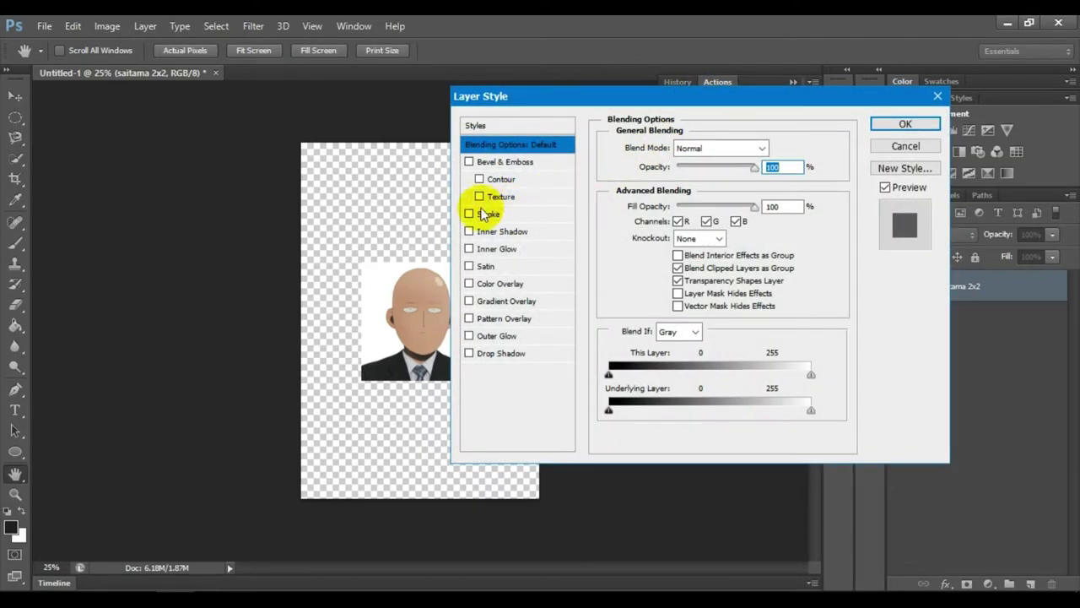
{"action": "left_click", "coordinate": [470, 214]}
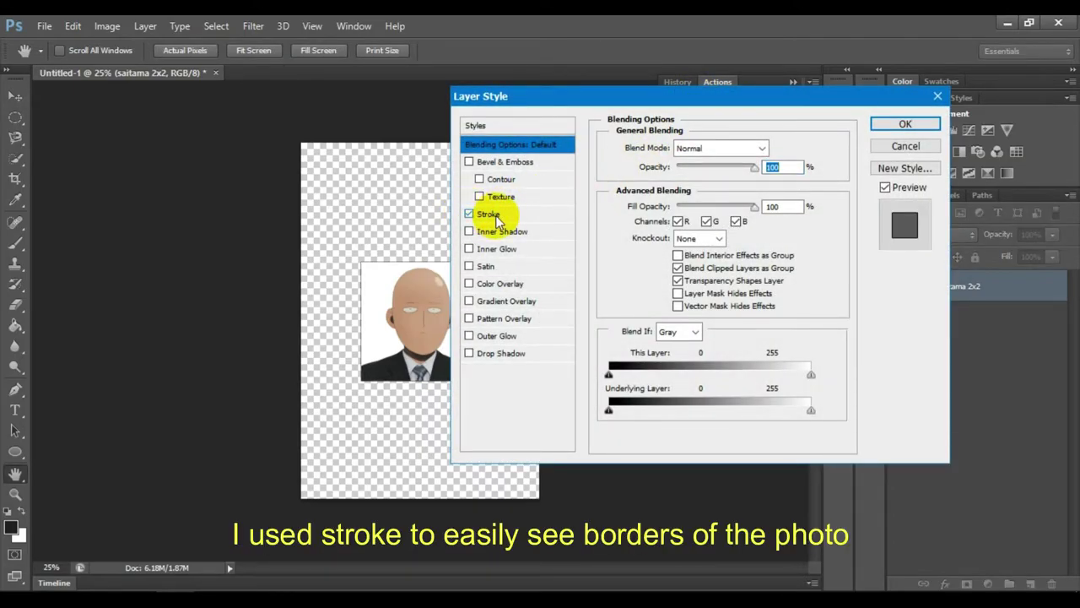
{"action": "left_click", "coordinate": [490, 215]}
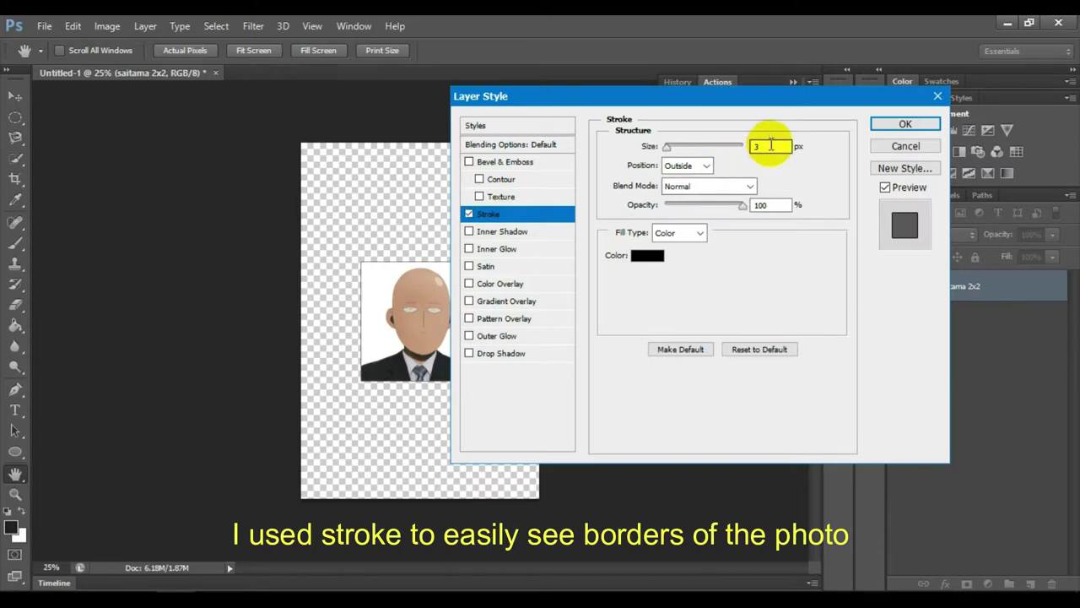
{"action": "left_click", "coordinate": [768, 146]}
{"action": "type", "text": "1"}
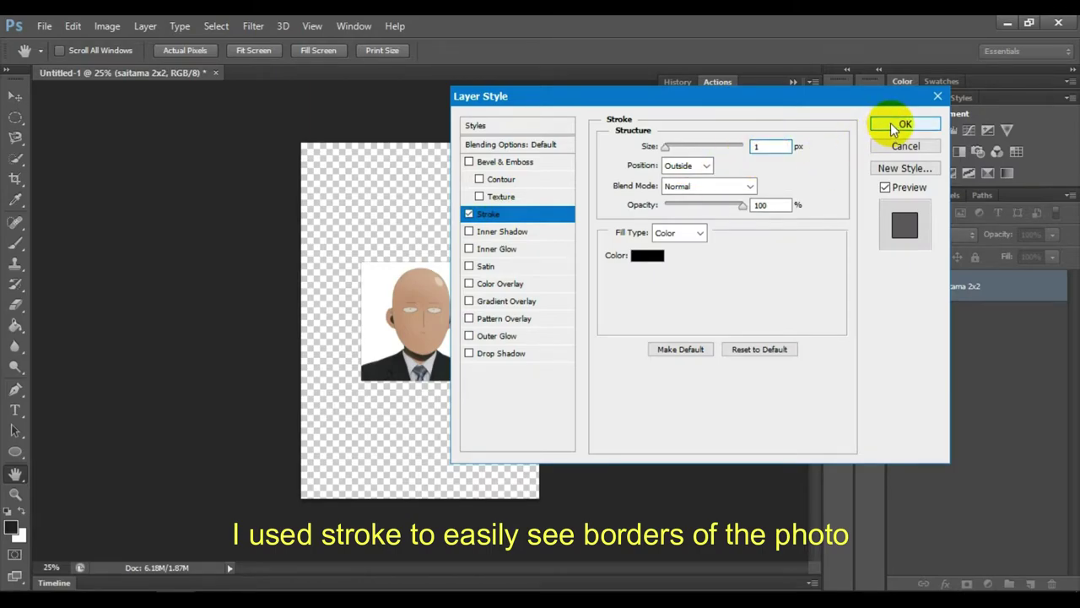
{"action": "left_click", "coordinate": [893, 125]}
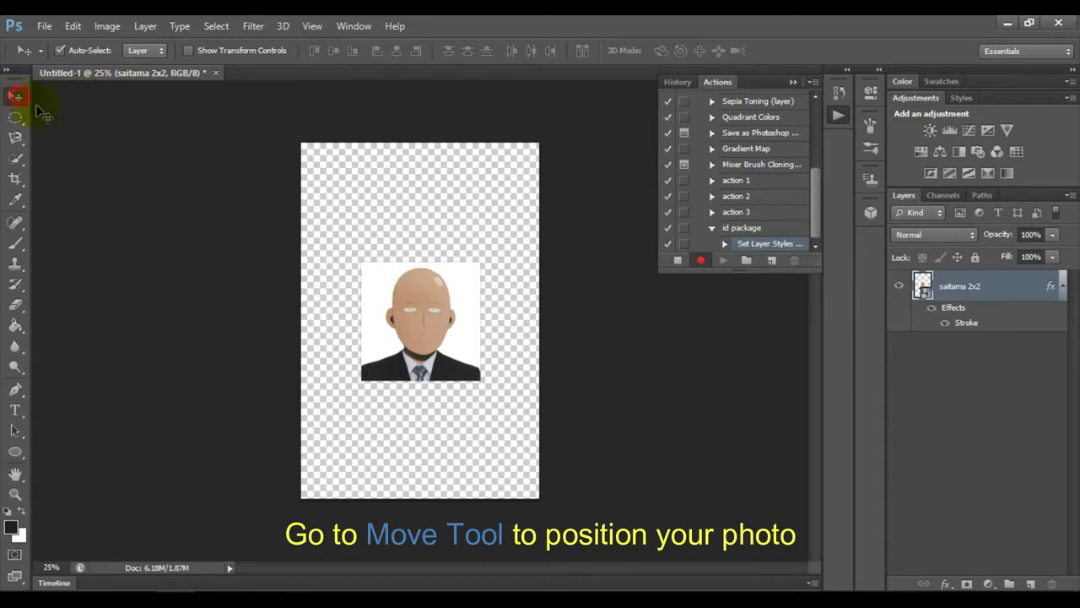
Move the portrait to the top-left and Alt-drag copies below it and to the right.
{"action": "left_click_drag", "start_coordinate": [406, 313], "coordinate": [378, 225]}
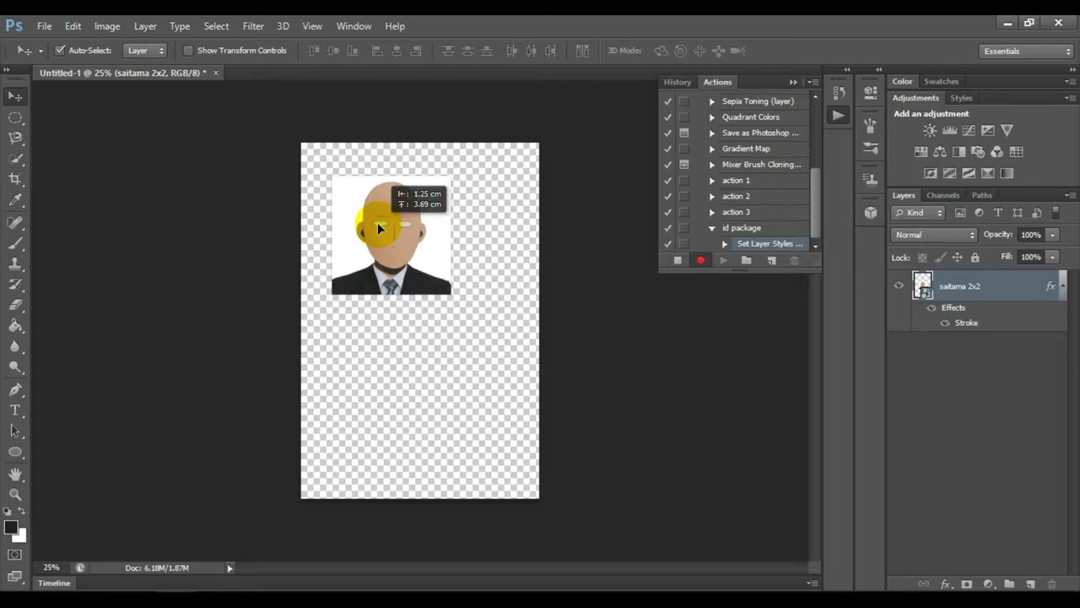
{"action": "left_click_drag", "start_coordinate": [377, 222], "coordinate": [380, 222]}
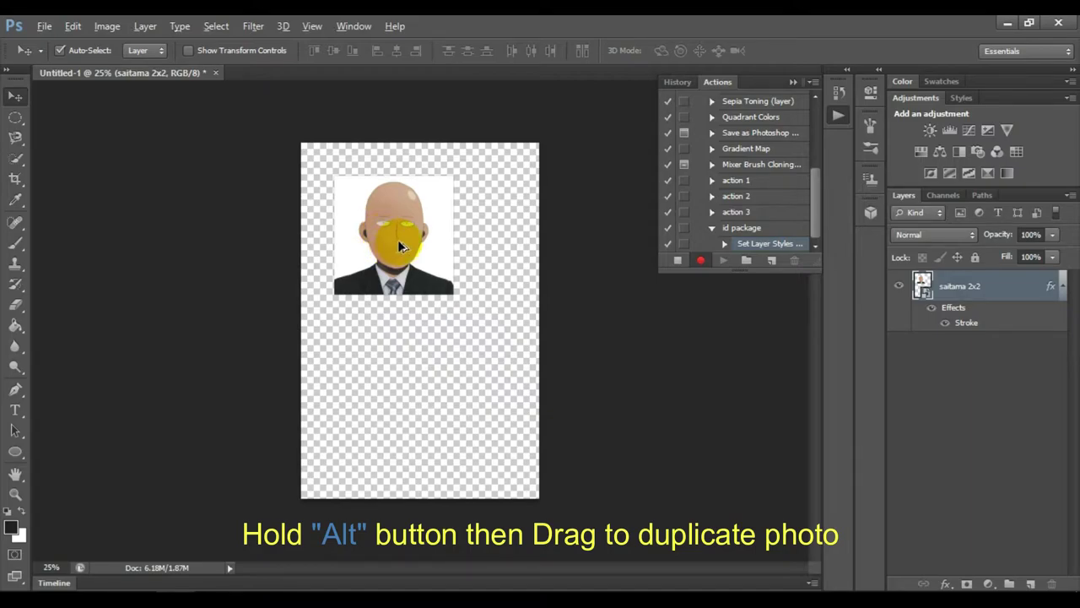
{"action": "left_click_drag", "start_coordinate": [400, 241], "coordinate": [405, 349]}
{"action": "scroll", "coordinate": [405, 348], "scroll_direction": "up", "scroll_amount": 3}
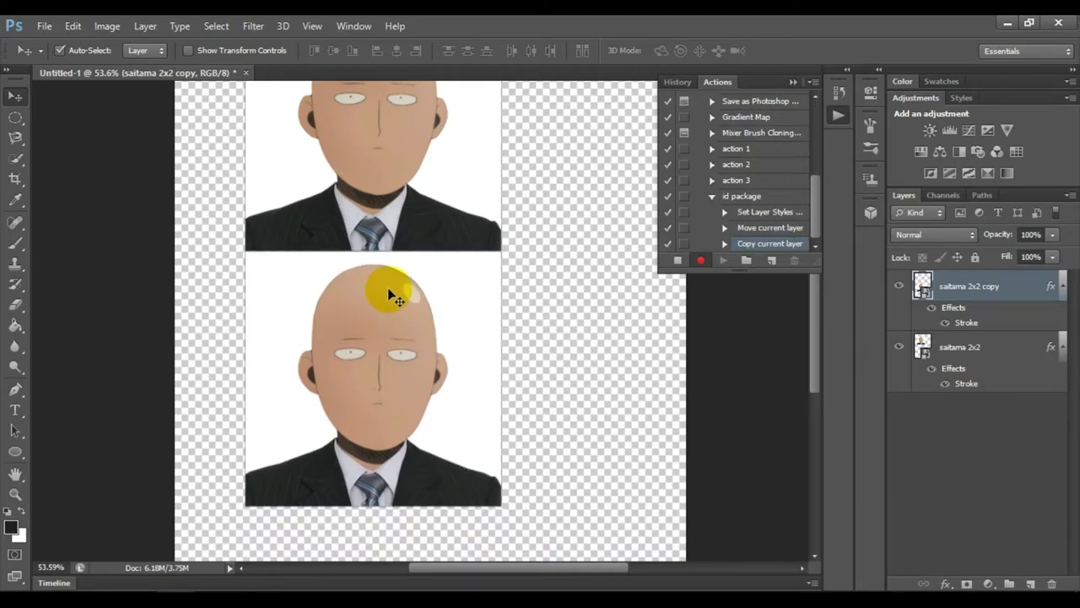
{"action": "scroll", "coordinate": [402, 289], "scroll_direction": "down", "scroll_amount": 1}
{"action": "scroll", "coordinate": [403, 289], "scroll_direction": "down", "scroll_amount": 1}
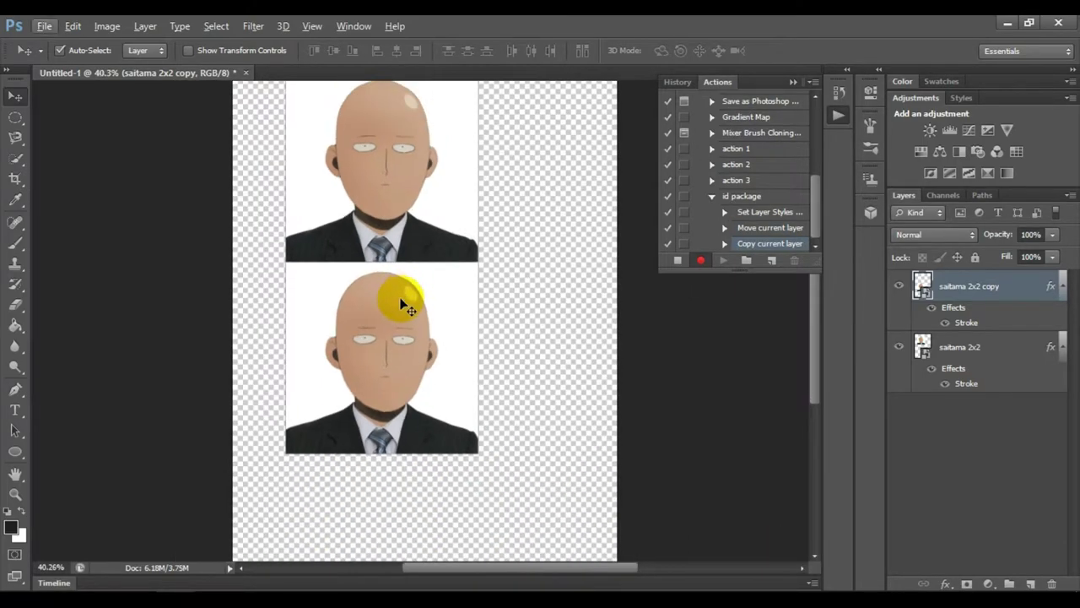
{"action": "left_click_drag", "start_coordinate": [392, 307], "coordinate": [484, 236]}
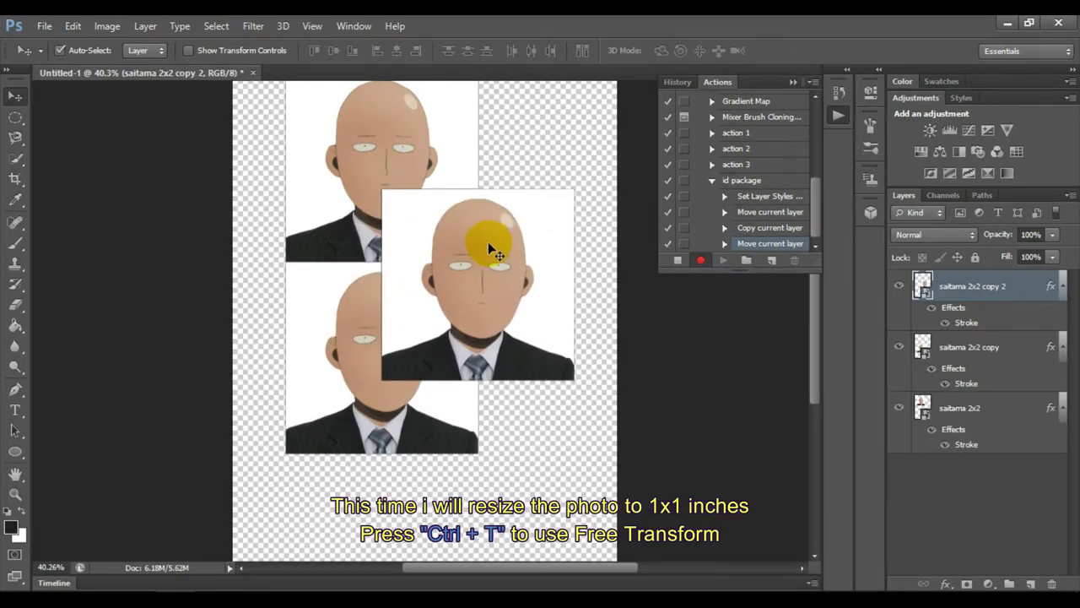
Scale the third copy to 50% width and height and drag it to the top right.
{"action": "key", "text": "ctrl+t"}
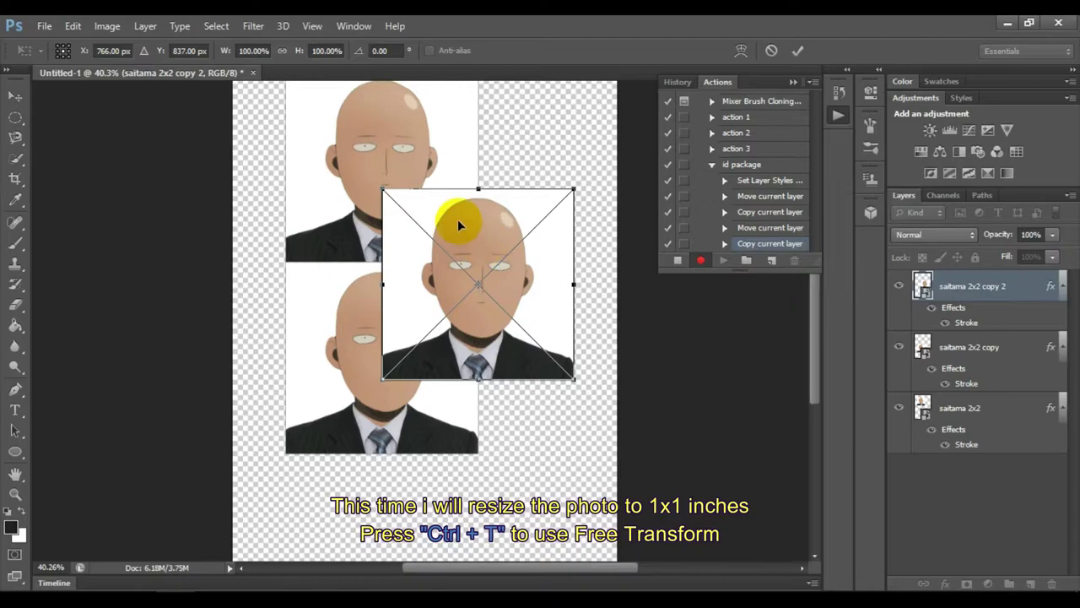
{"action": "left_click", "coordinate": [250, 49]}
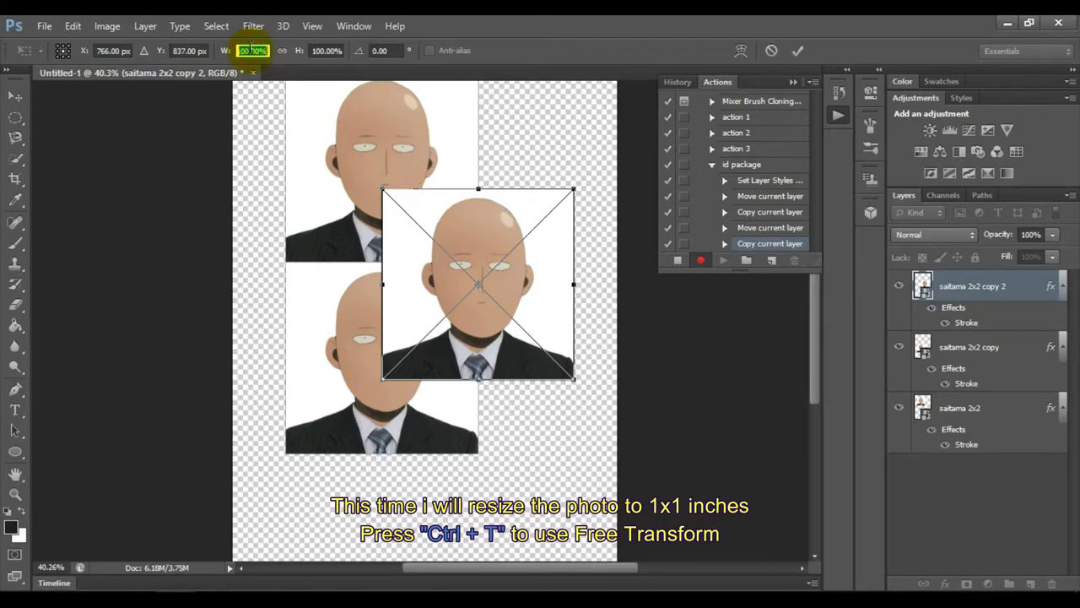
{"action": "type", "text": "50"}
{"action": "key", "text": "Return"}
{"action": "left_click", "coordinate": [320, 51]}
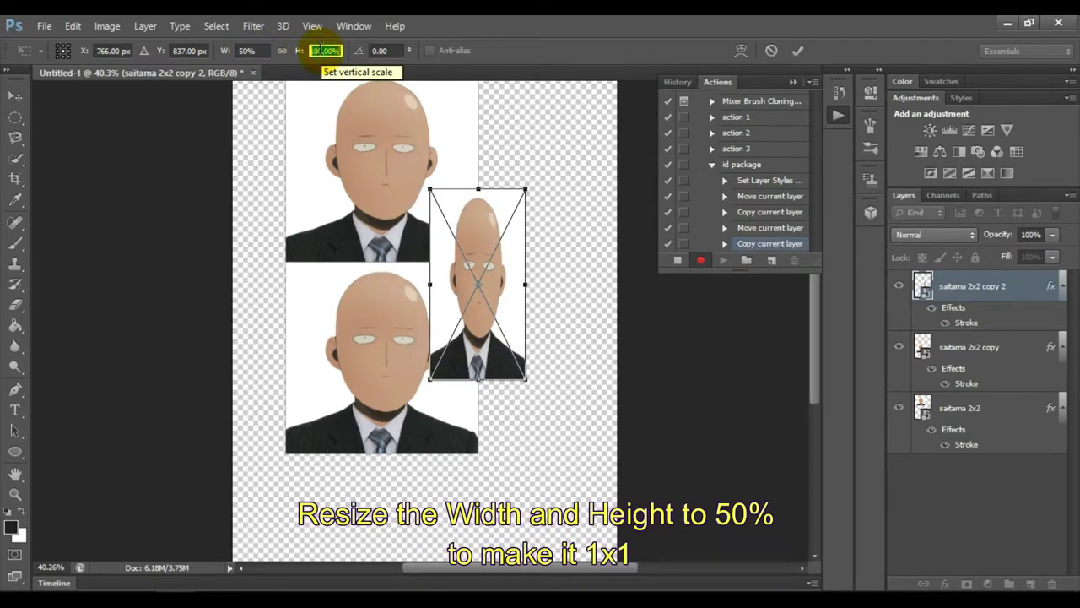
{"action": "type", "text": "50"}
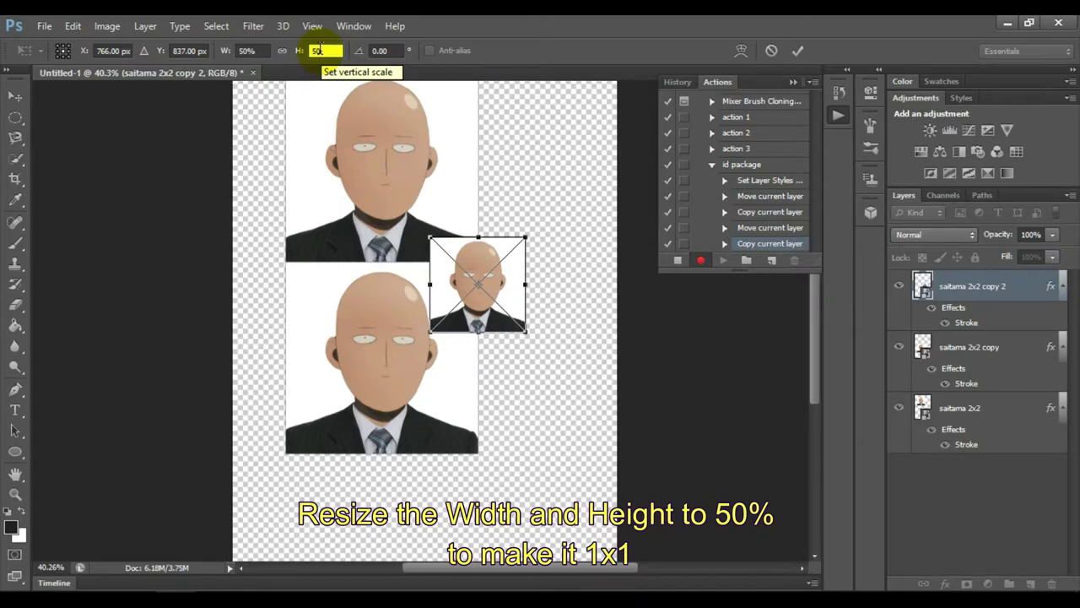
{"action": "key", "text": "Return"}
{"action": "key", "text": "Return"}
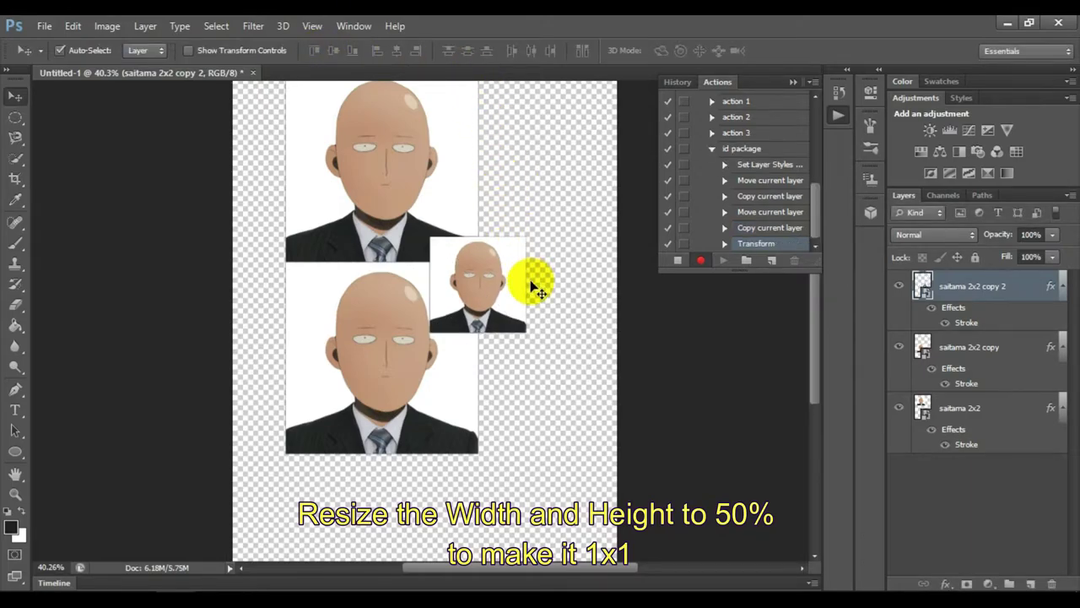
{"action": "scroll", "coordinate": [532, 291], "scroll_direction": "up", "scroll_amount": 2}
{"action": "scroll", "coordinate": [533, 289], "scroll_direction": "up", "scroll_amount": 1}
{"action": "left_click_drag", "start_coordinate": [485, 355], "coordinate": [535, 191]}
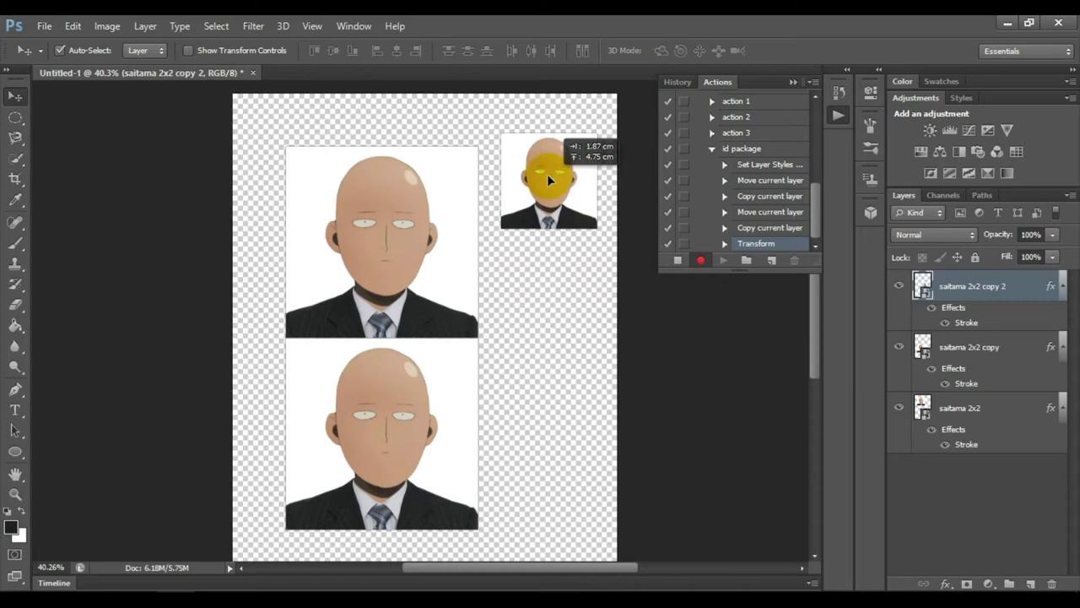
Align the 1x1 photo flush beside the top 2x2 portrait.
{"action": "left_click_drag", "start_coordinate": [535, 191], "coordinate": [527, 191]}
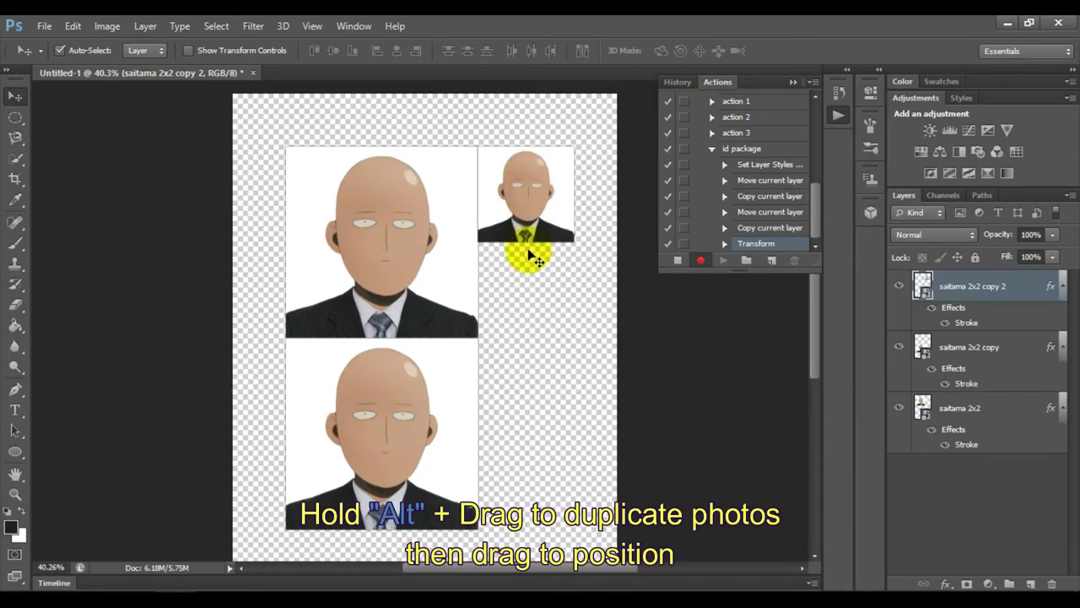
{"action": "scroll", "coordinate": [527, 226], "scroll_direction": "up", "scroll_amount": 1}
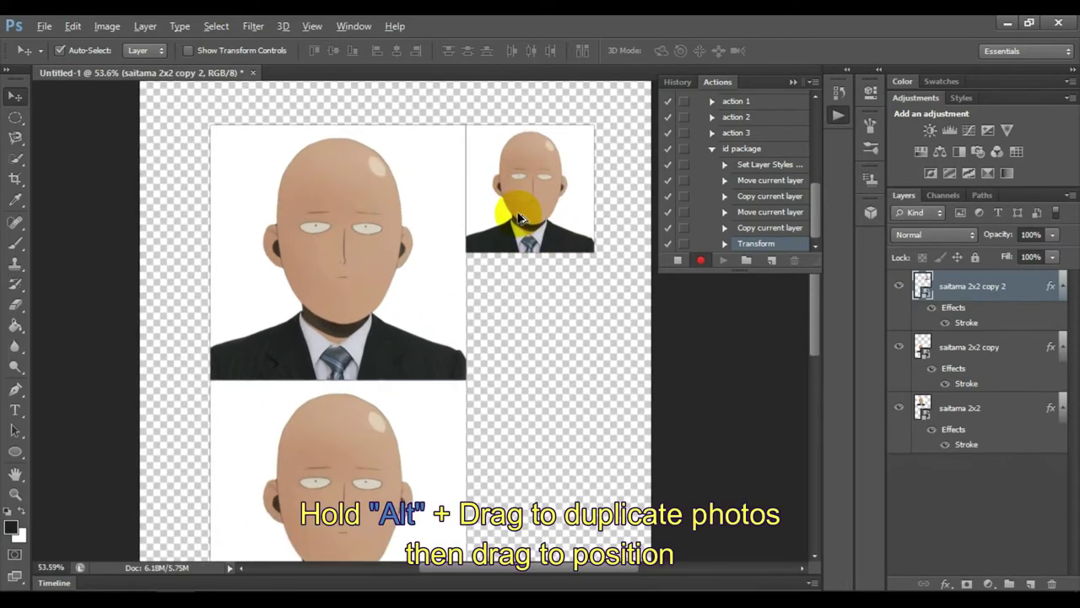
{"action": "scroll", "coordinate": [524, 221], "scroll_direction": "up", "scroll_amount": 1}
{"action": "left_click_drag", "start_coordinate": [515, 204], "coordinate": [513, 202]}
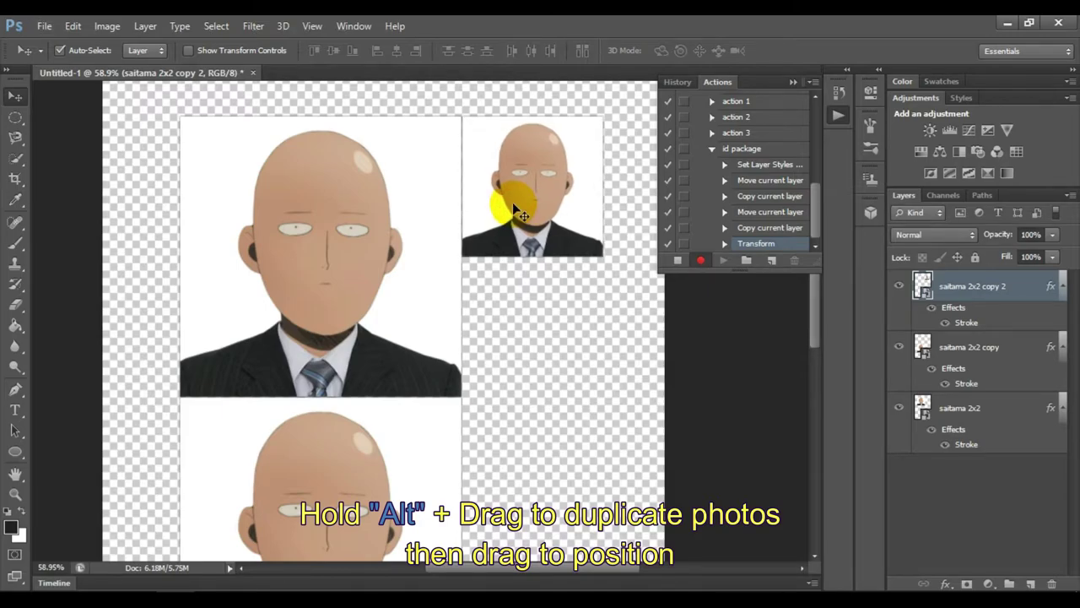
Alt-drag 1x1 copies down the right column beneath the top-right photo.
{"action": "left_click_drag", "start_coordinate": [520, 203], "coordinate": [524, 344]}
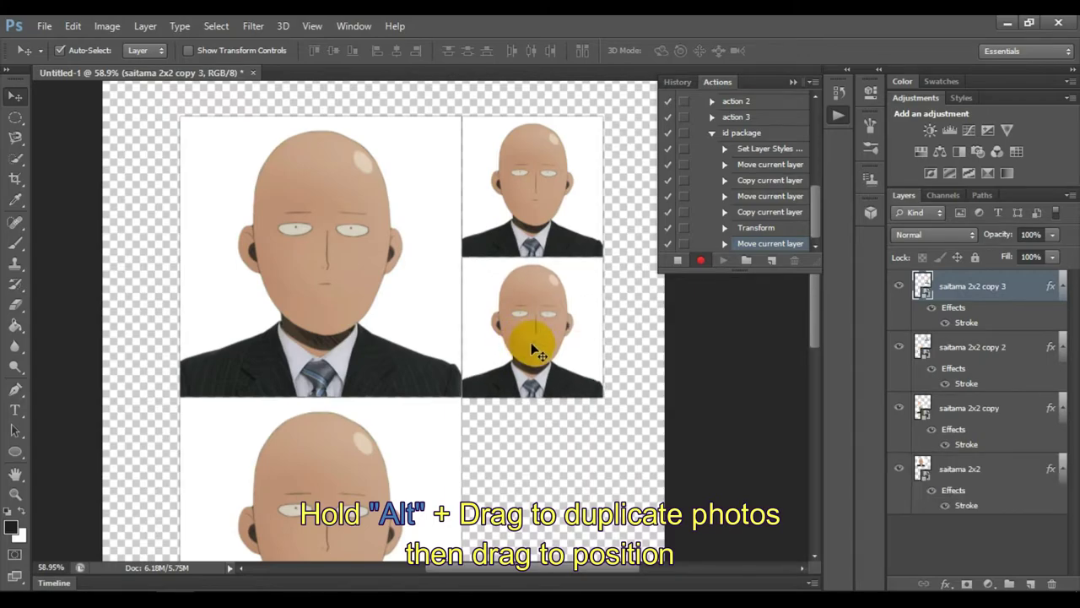
{"action": "scroll", "coordinate": [521, 452], "scroll_direction": "up", "scroll_amount": 2}
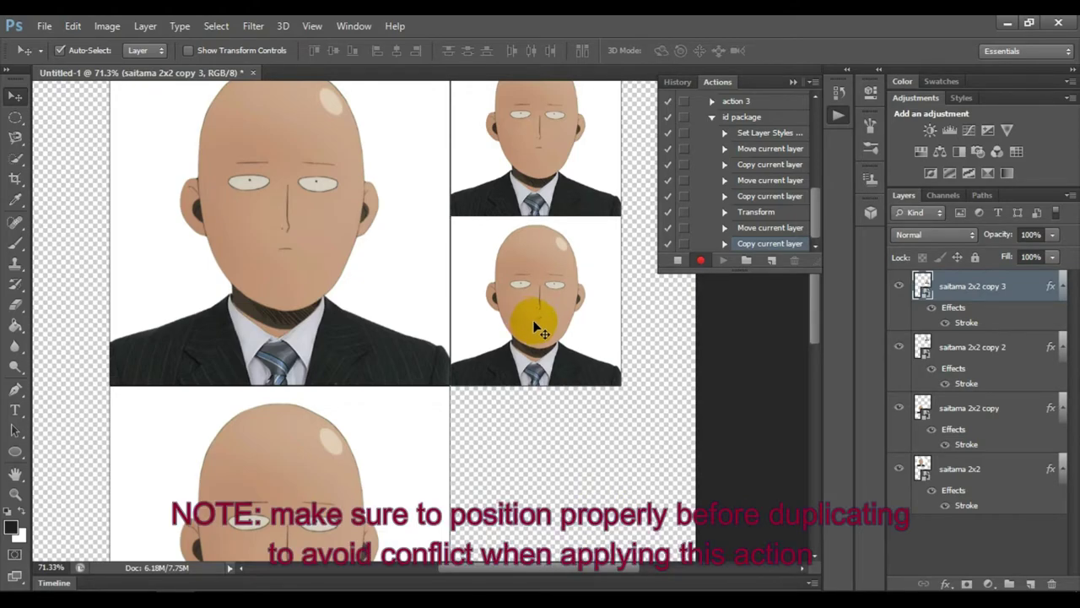
{"action": "scroll", "coordinate": [532, 320], "scroll_direction": "down", "scroll_amount": 2}
{"action": "scroll", "coordinate": [540, 329], "scroll_direction": "down", "scroll_amount": 1}
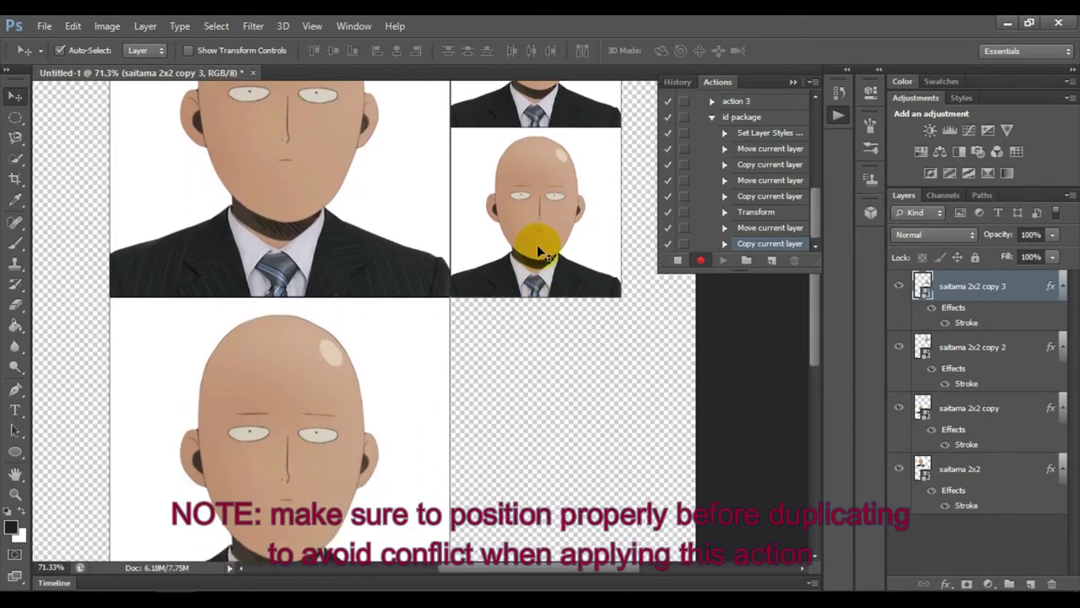
{"action": "left_click_drag", "start_coordinate": [530, 223], "coordinate": [528, 396]}
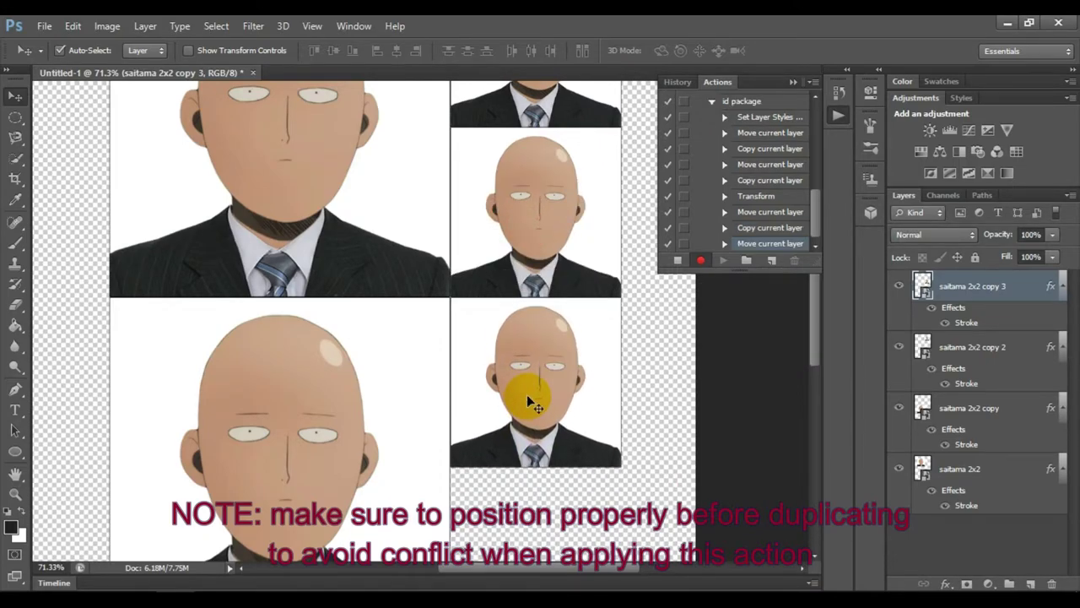
Duplicate two more 1x1 copies further down the right column.
{"action": "key", "text": "ctrl+j"}
{"action": "scroll", "coordinate": [506, 405], "scroll_direction": "down", "scroll_amount": 4}
{"action": "scroll", "coordinate": [524, 405], "scroll_direction": "down", "scroll_amount": 2}
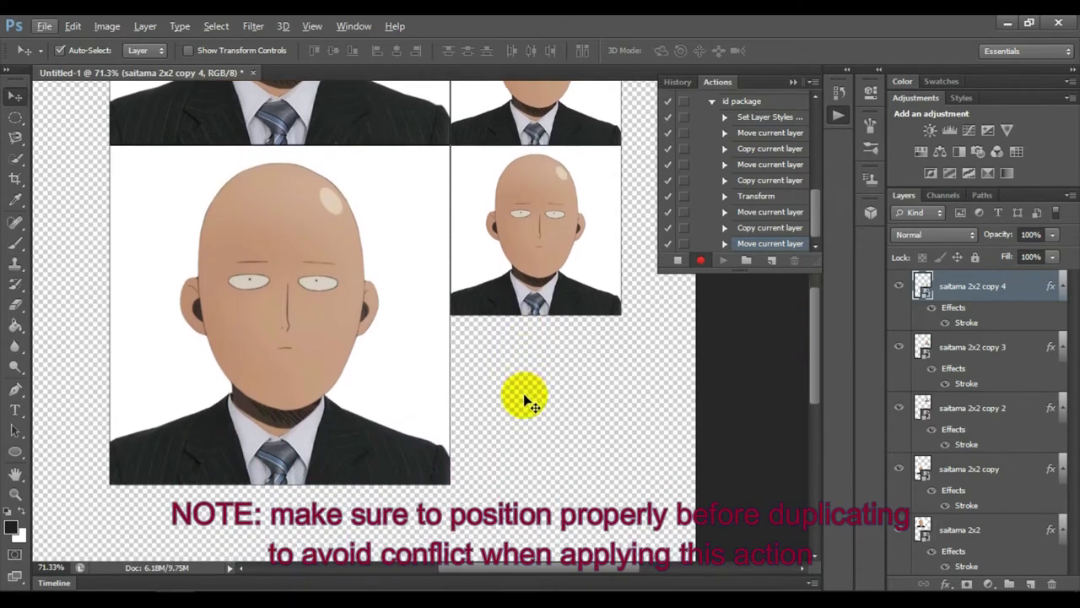
{"action": "scroll", "coordinate": [524, 397], "scroll_direction": "down", "scroll_amount": 2}
{"action": "left_click_drag", "start_coordinate": [515, 235], "coordinate": [522, 414]}
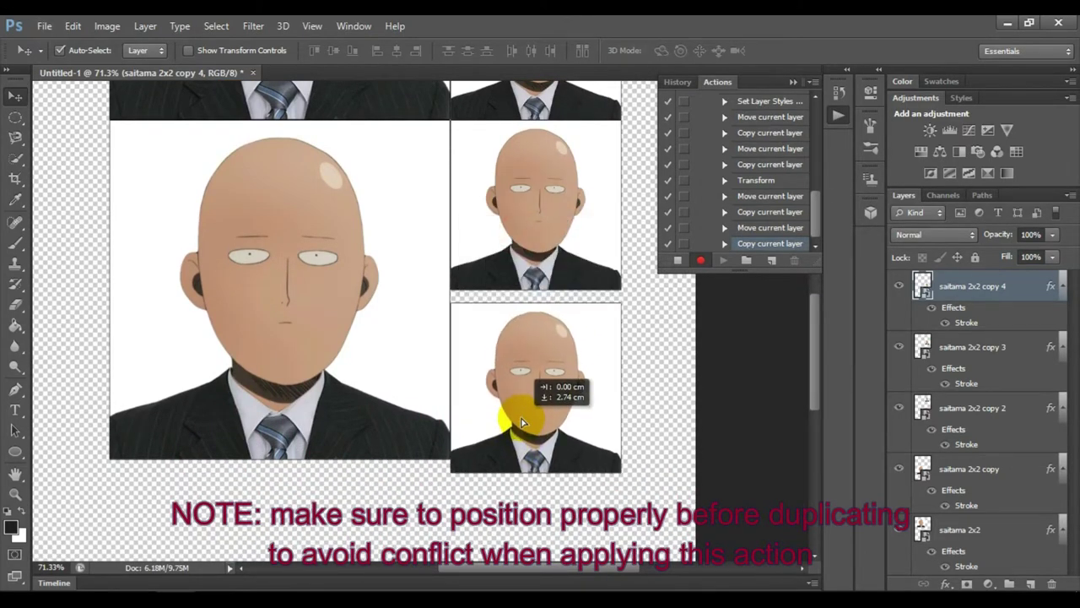
{"action": "scroll", "coordinate": [520, 404], "scroll_direction": "down", "scroll_amount": 2}
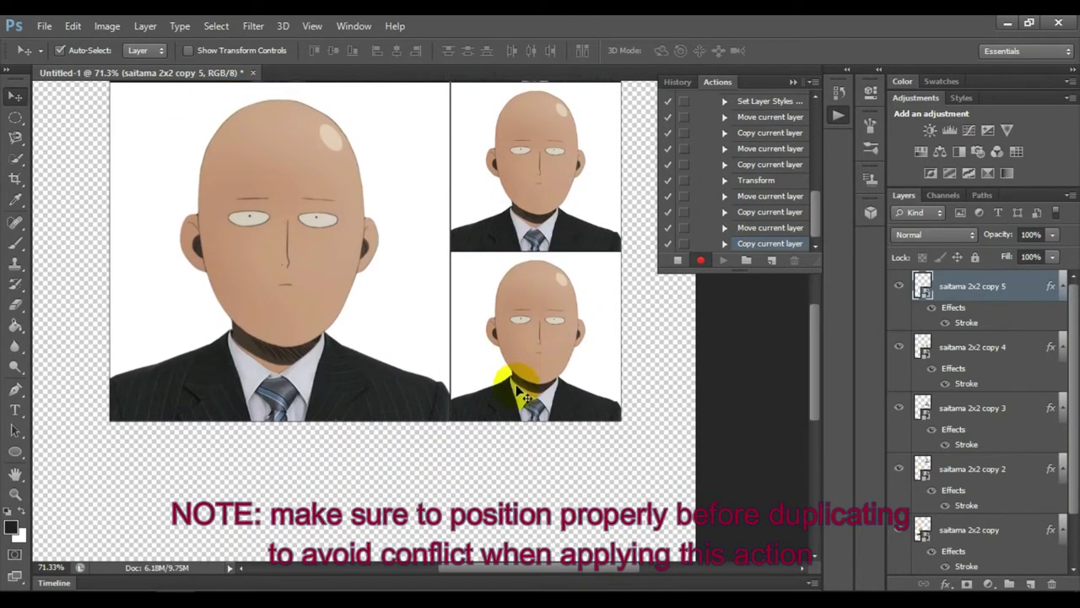
{"action": "scroll", "coordinate": [517, 386], "scroll_direction": "down", "scroll_amount": 3}
{"action": "scroll", "coordinate": [516, 355], "scroll_direction": "down", "scroll_amount": 2}
{"action": "mouse_move", "coordinate": [512, 253]}
{"action": "left_mouse_down"}
{"action": "mouse_move", "coordinate": [512, 441]}
{"action": "mouse_move", "coordinate": [511, 430]}
{"action": "left_mouse_up"}
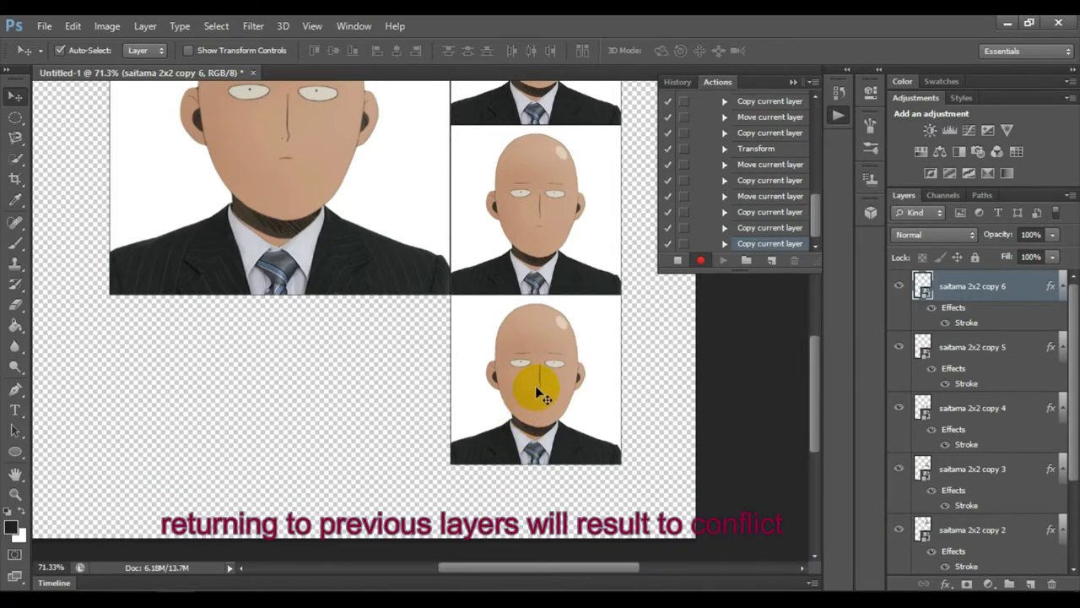
Copy the bottom-right 1x1 photo twice leftward along the bottom row.
{"action": "left_click_drag", "start_coordinate": [537, 389], "coordinate": [370, 385]}
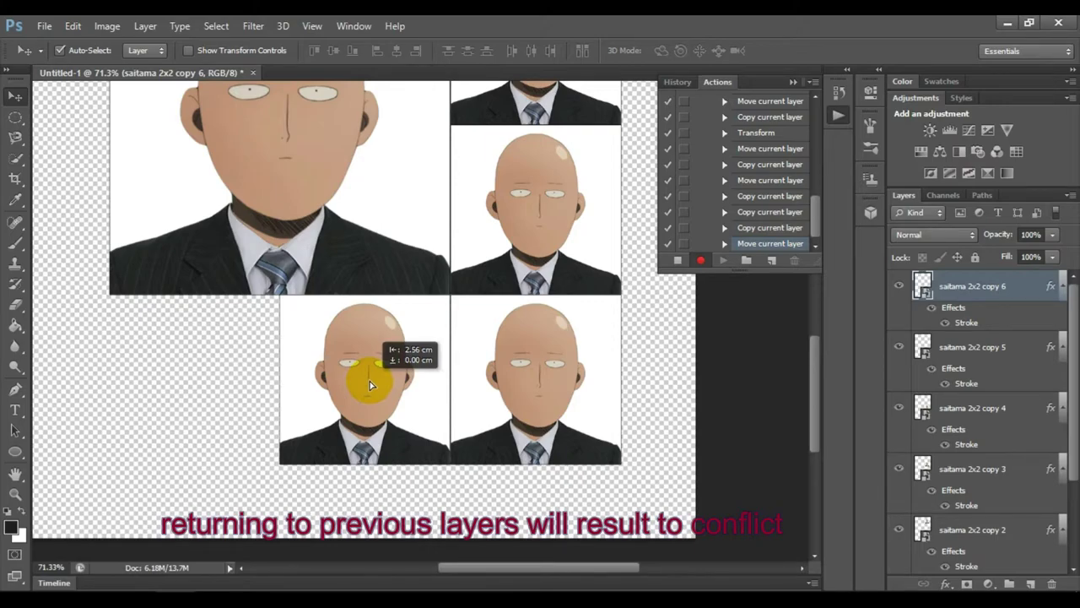
{"action": "left_click", "coordinate": [484, 419], "text": "alt"}
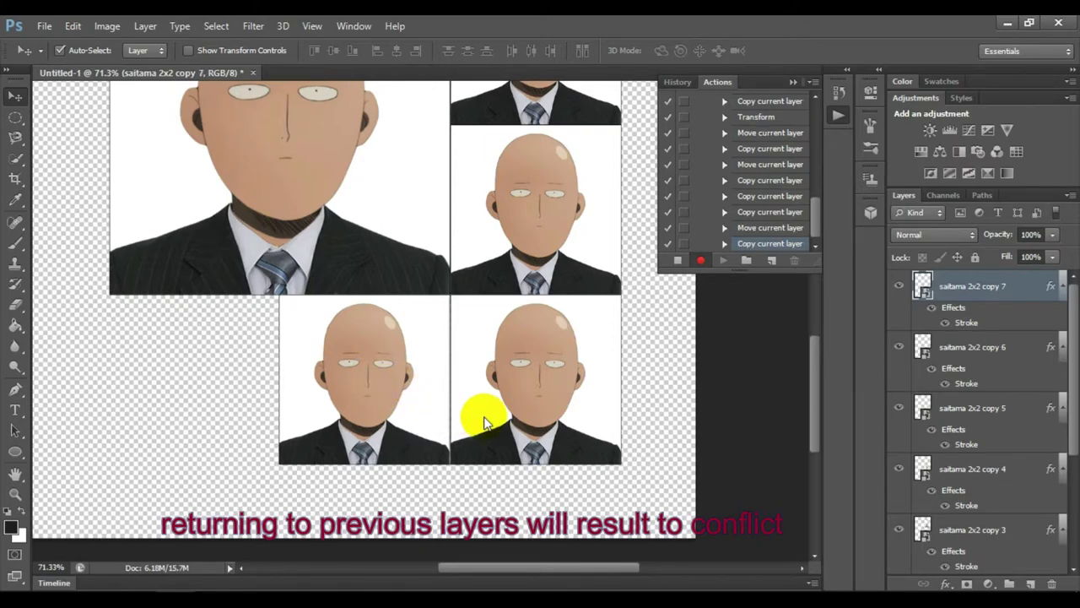
{"action": "mouse_move", "coordinate": [484, 420]}
{"action": "left_mouse_down"}
{"action": "mouse_move", "coordinate": [359, 372]}
{"action": "mouse_move", "coordinate": [192, 364]}
{"action": "left_mouse_up"}
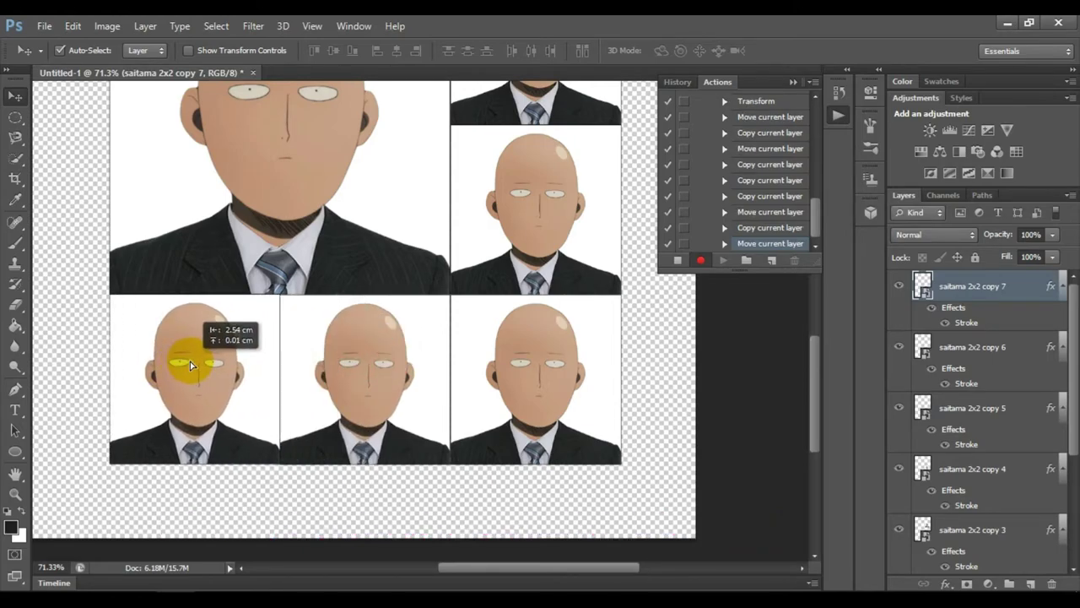
{"action": "left_click", "coordinate": [192, 369], "text": "alt"}
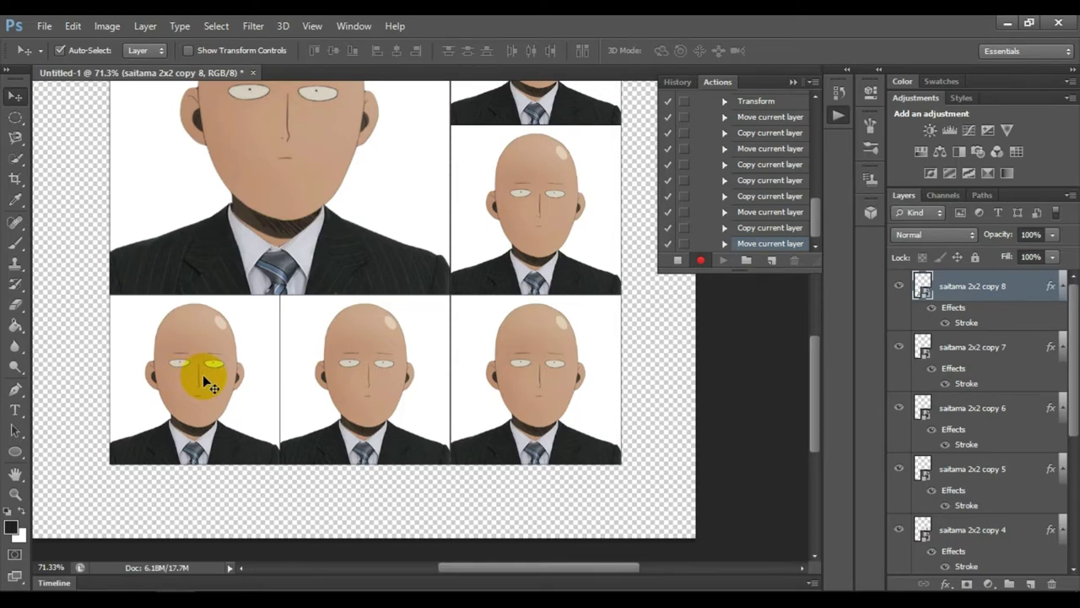
{"action": "left_click", "coordinate": [208, 380], "text": "alt"}
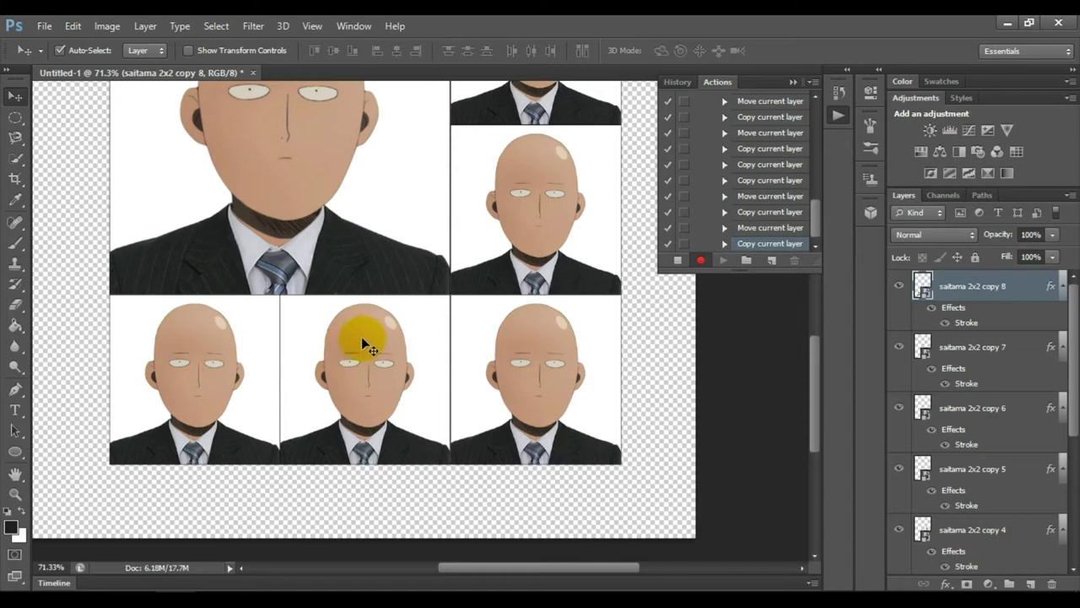
Stop recording the id package action.
{"action": "scroll", "coordinate": [413, 287], "scroll_direction": "down", "scroll_amount": 2}
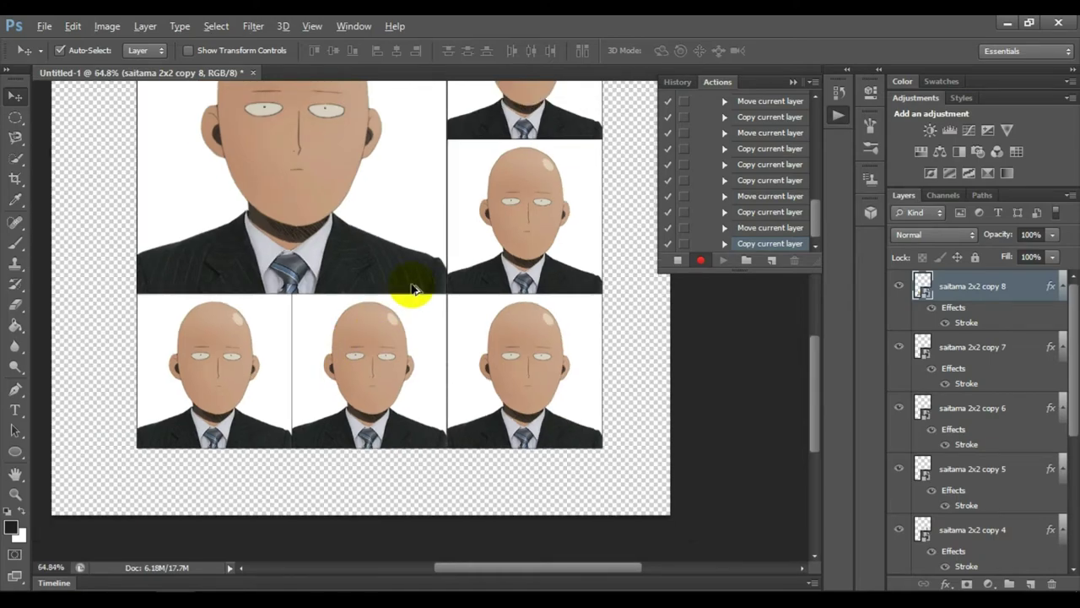
{"action": "scroll", "coordinate": [413, 287], "scroll_direction": "down", "scroll_amount": 3}
{"action": "scroll", "coordinate": [413, 287], "scroll_direction": "down", "scroll_amount": 1}
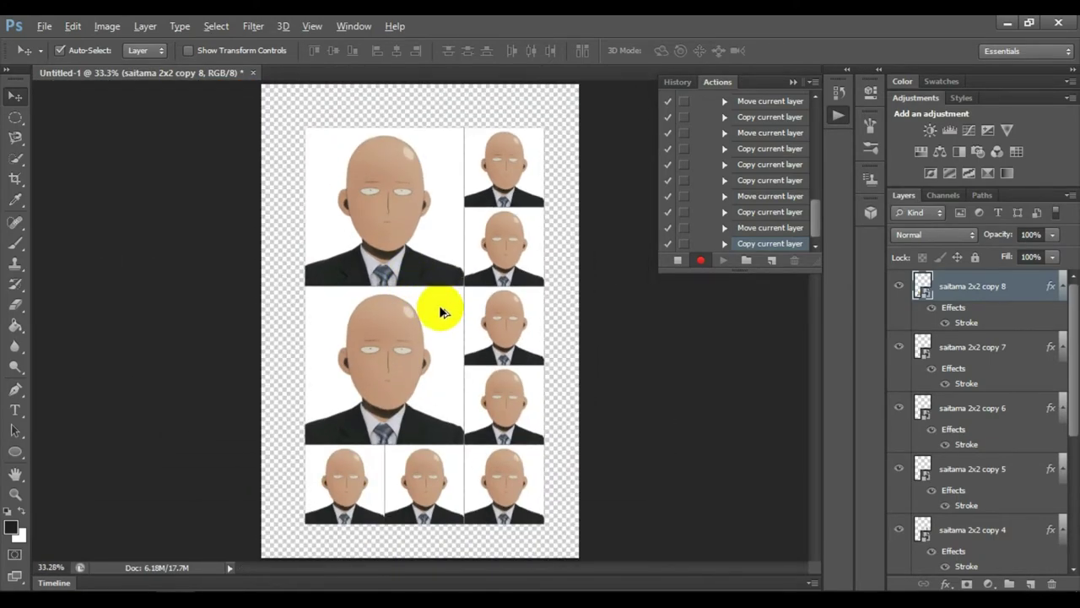
{"action": "left_click", "coordinate": [678, 263]}
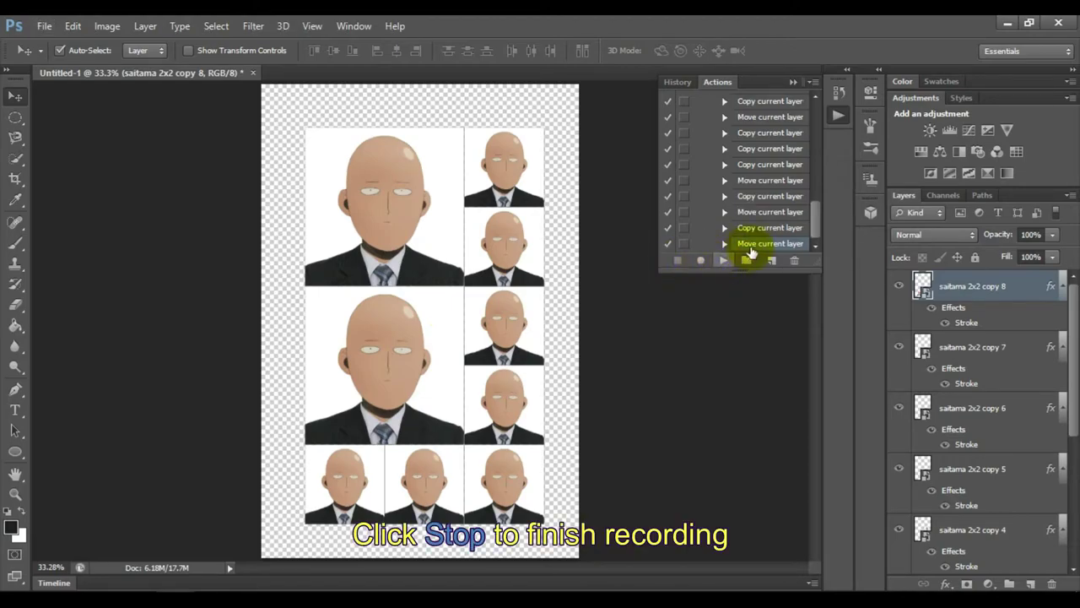
Collapse the id package action's recorded steps in the Actions panel.
{"action": "scroll", "coordinate": [755, 189], "scroll_direction": "down", "scroll_amount": 1}
{"action": "left_click_drag", "start_coordinate": [815, 220], "coordinate": [813, 168]}
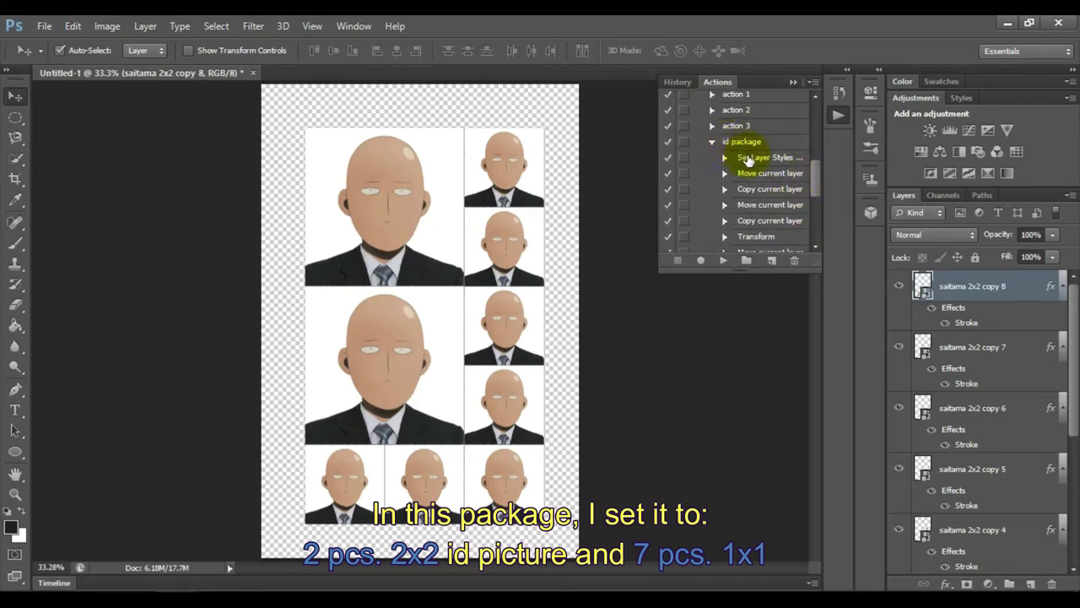
{"action": "left_click", "coordinate": [713, 144]}
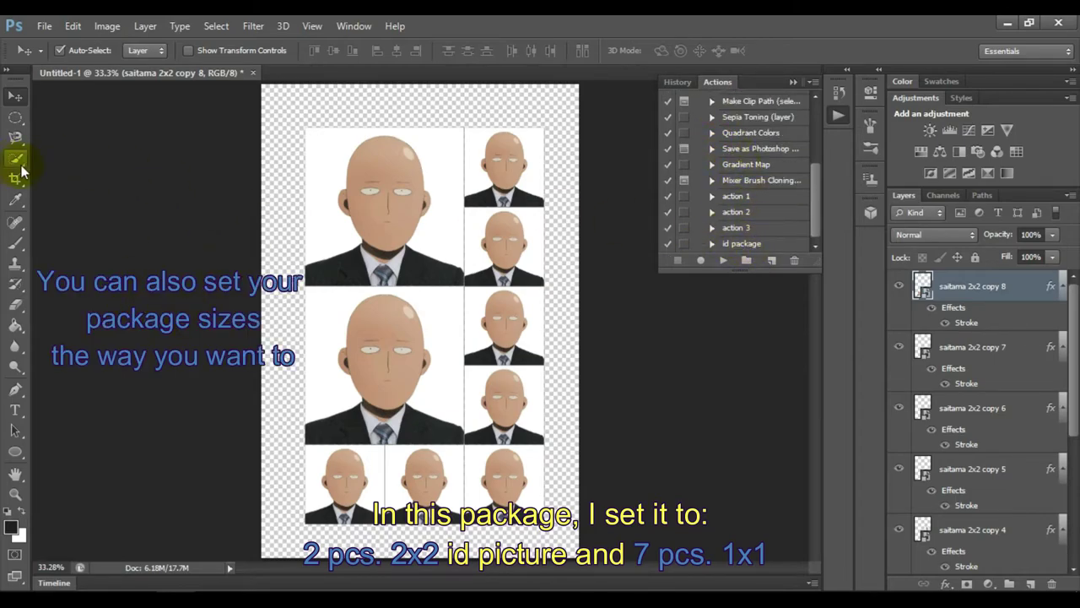
{"action": "left_click", "coordinate": [47, 28]}
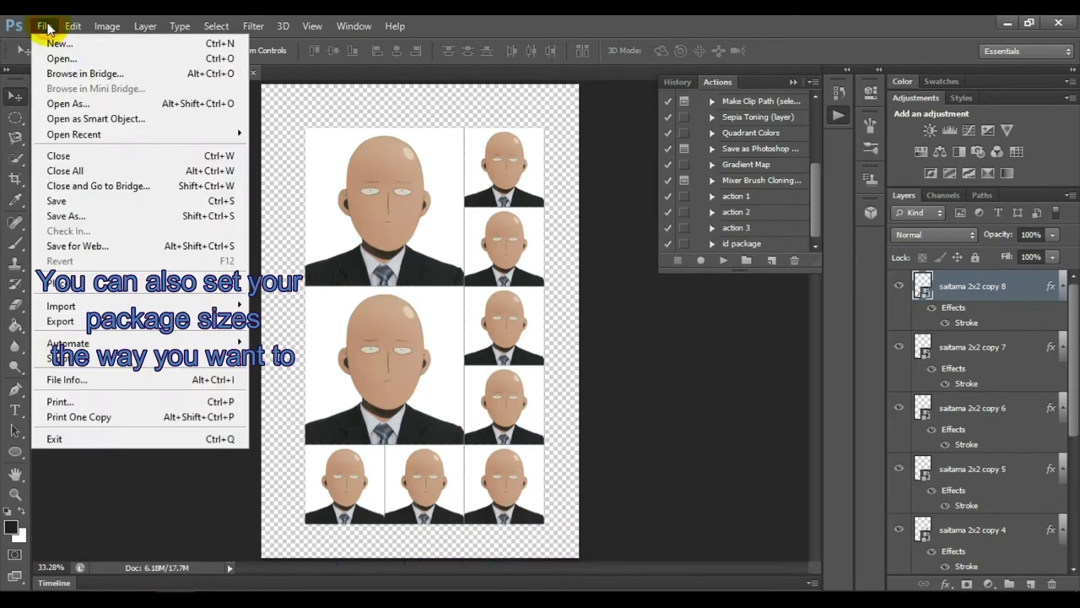
Save the sheet as a JPEG named 'id package'.
{"action": "left_click", "coordinate": [76, 216]}
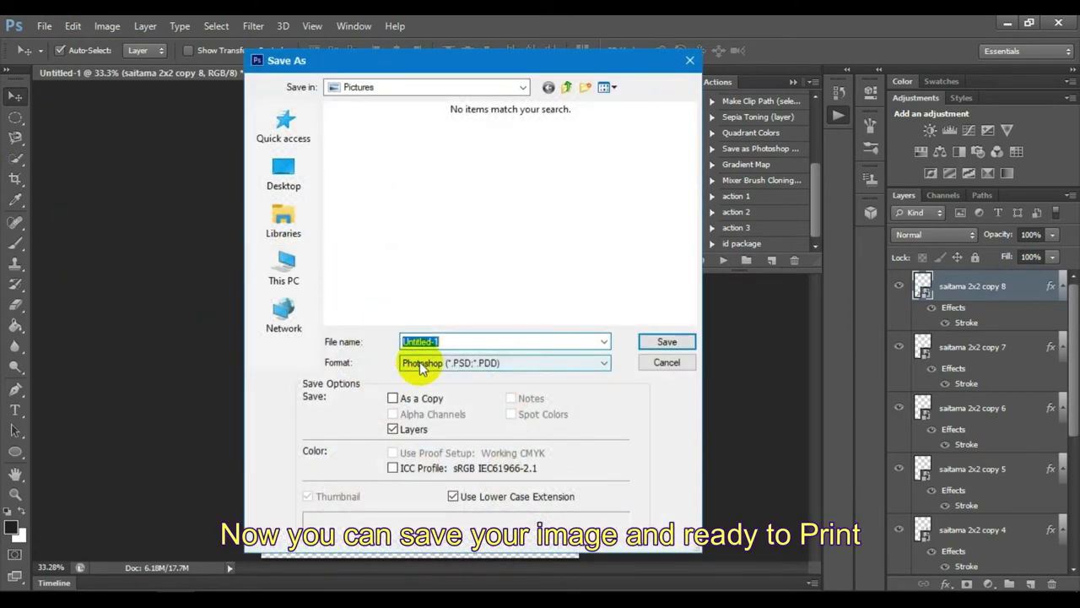
{"action": "left_click", "coordinate": [419, 364]}
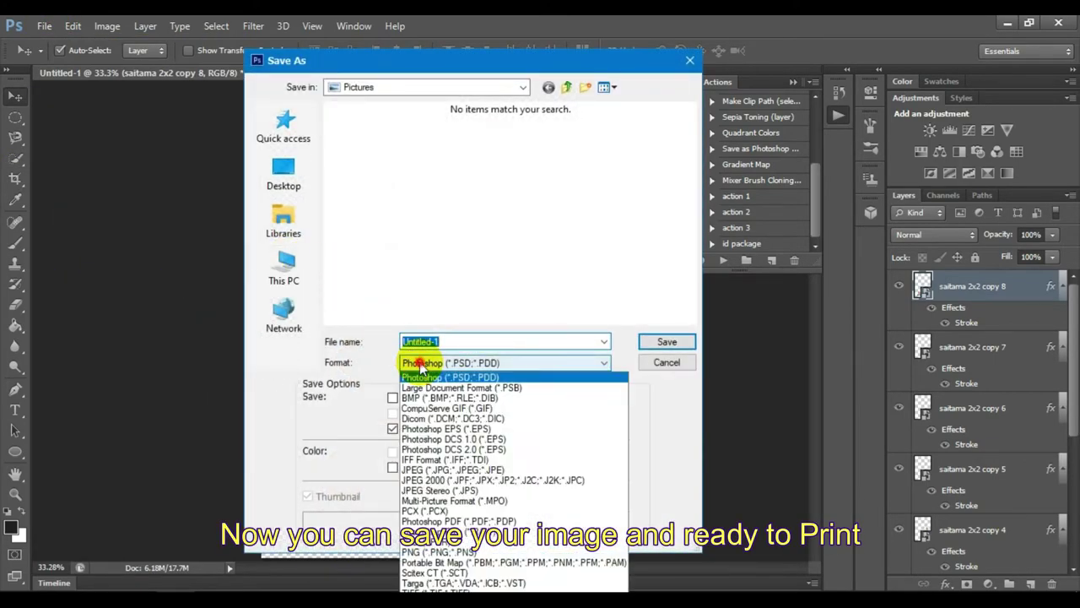
{"action": "left_click", "coordinate": [428, 471]}
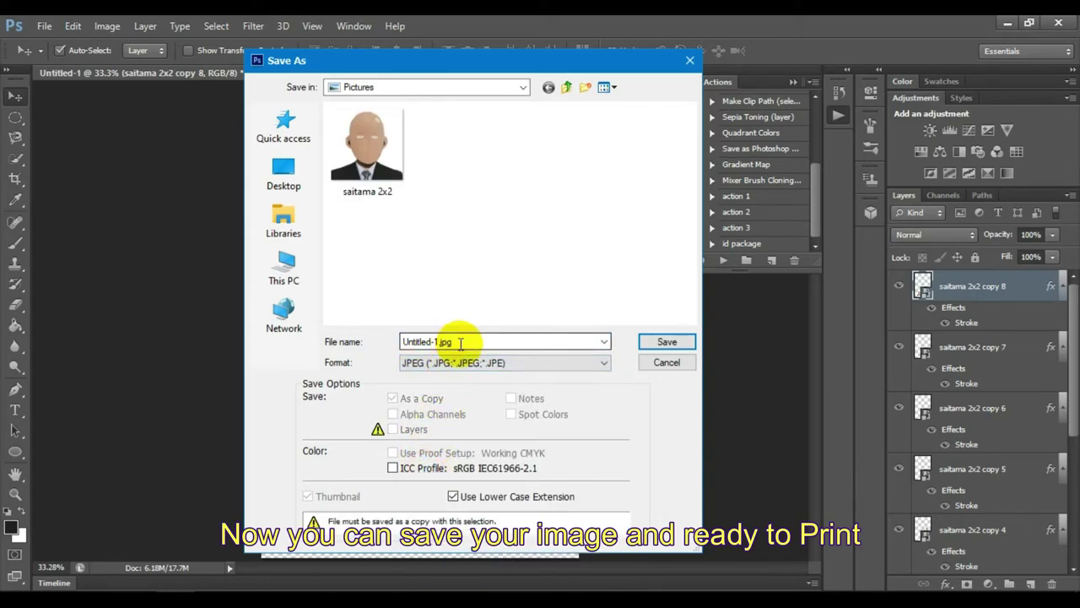
{"action": "double_click", "coordinate": [458, 341]}
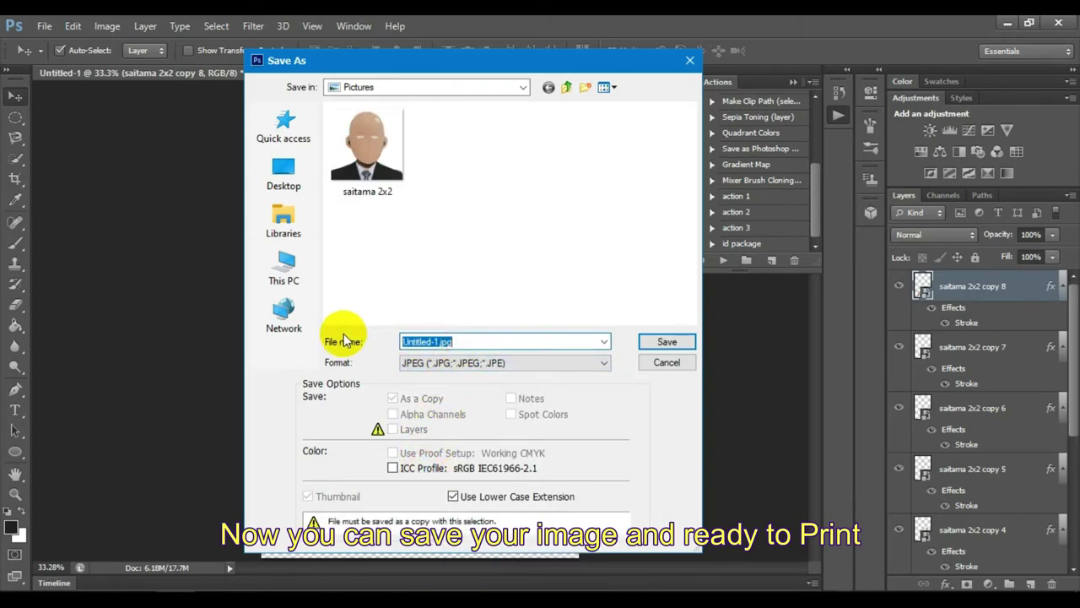
{"action": "type", "text": "id pack"}
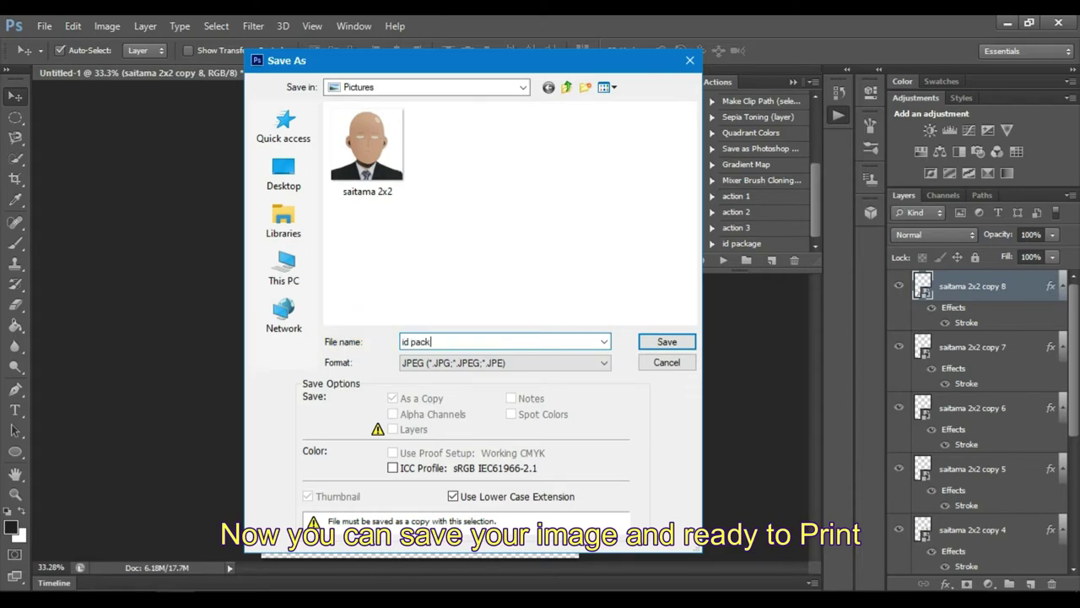
{"action": "type", "text": "age"}
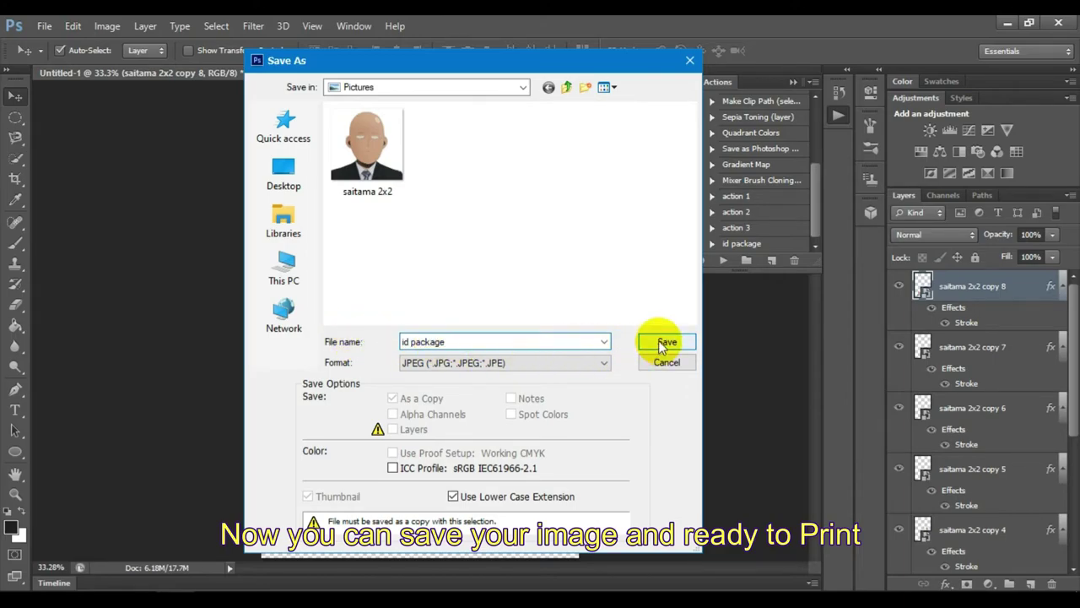
{"action": "left_click", "coordinate": [665, 342]}
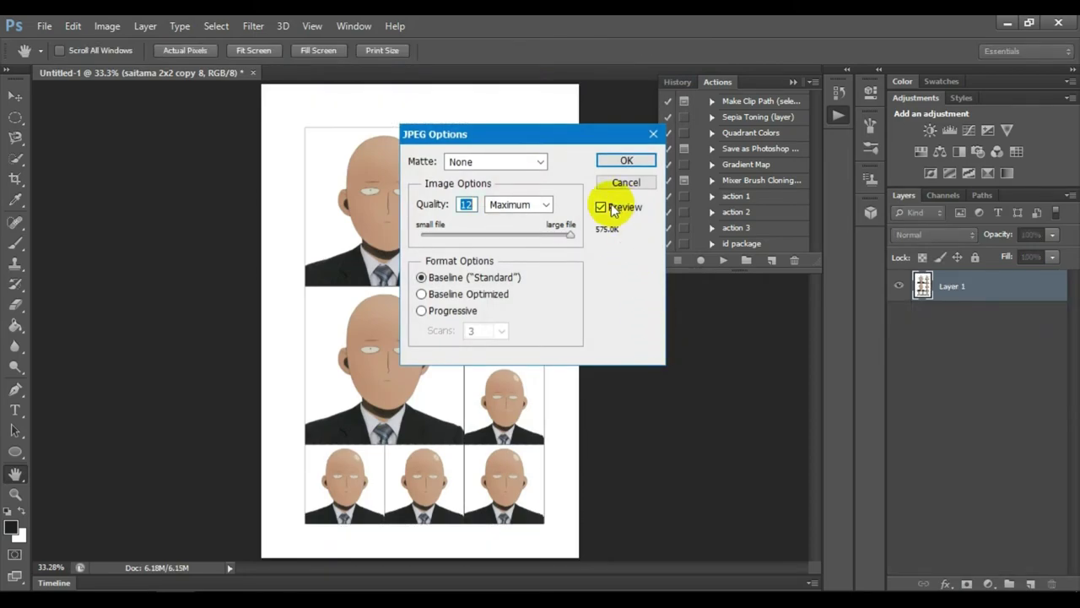
Accept JPEG Options at Maximum quality 12 and let the action finish.
{"action": "left_click_drag", "start_coordinate": [572, 234], "coordinate": [582, 241]}
{"action": "left_click", "coordinate": [625, 162]}
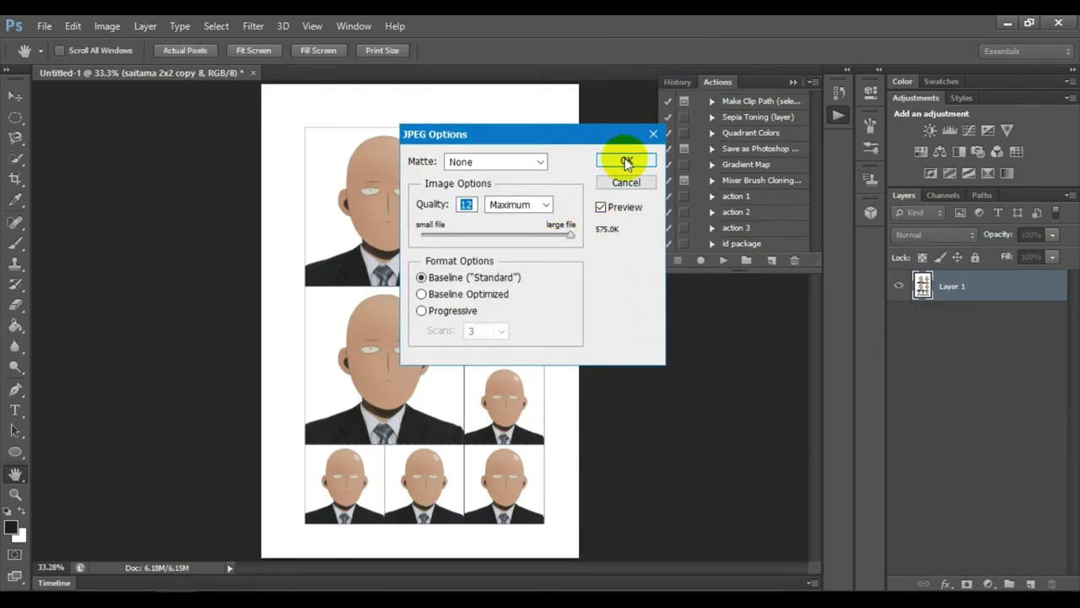
{"action": "left_click", "coordinate": [626, 161]}
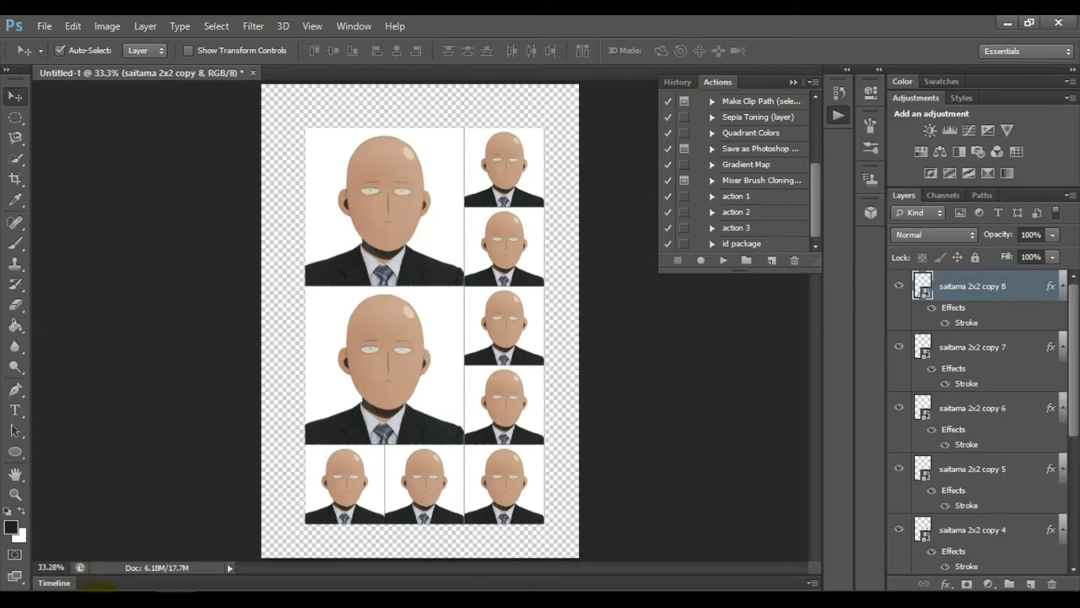
{"action": "left_click", "coordinate": [99, 584]}
View 'id package' in Photo Viewer, pan over all nine photos, then close the viewer and Explorer.
{"action": "double_click", "coordinate": [418, 135]}
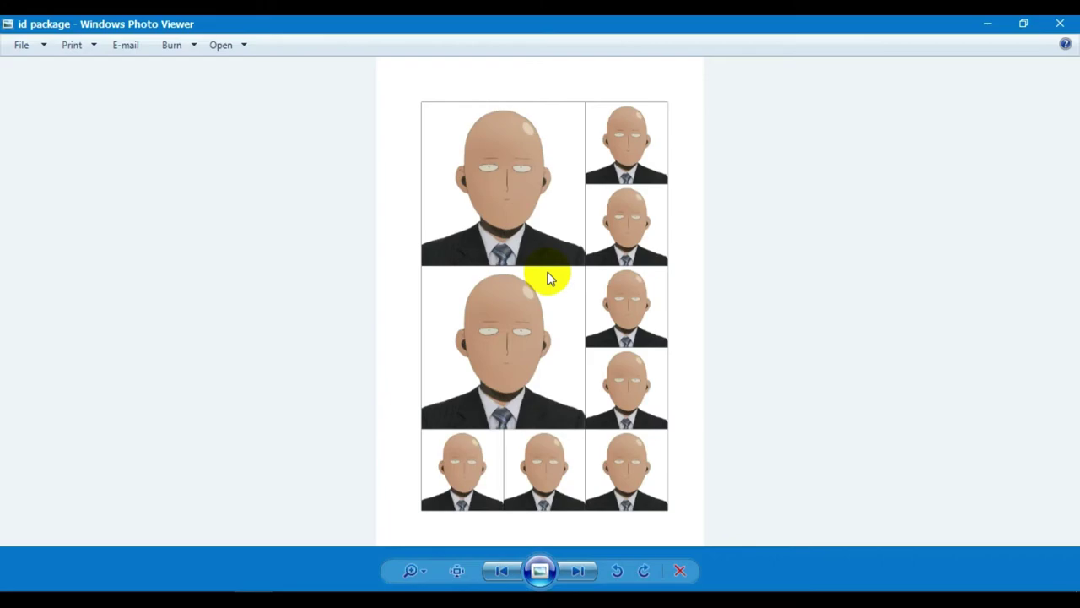
{"action": "scroll", "coordinate": [548, 278], "scroll_direction": "up", "scroll_amount": 3}
{"action": "left_click_drag", "start_coordinate": [615, 222], "coordinate": [562, 458]}
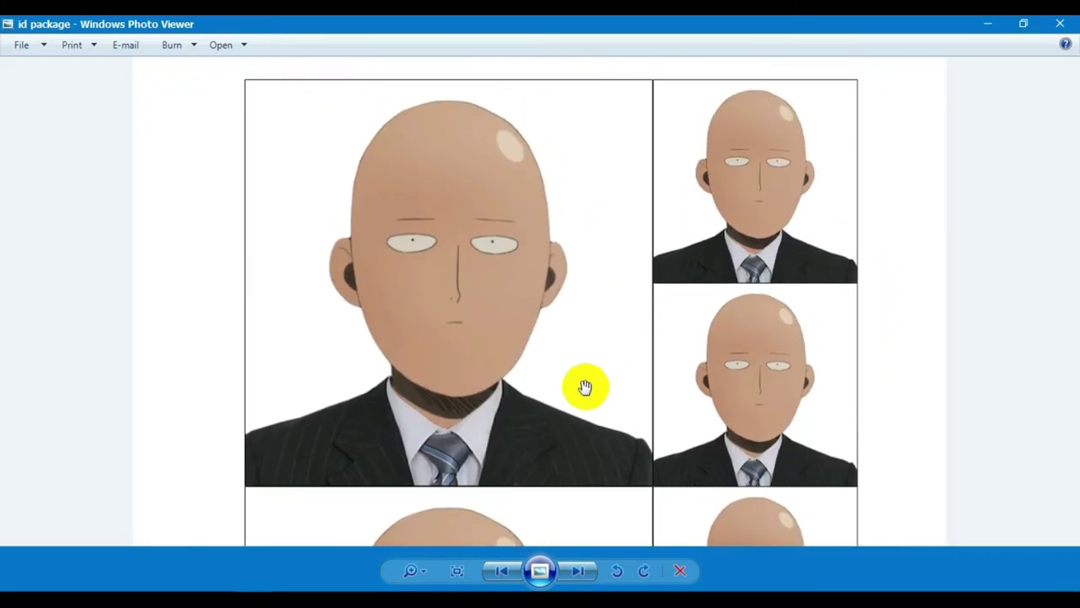
{"action": "left_click_drag", "start_coordinate": [583, 386], "coordinate": [619, 282]}
{"action": "scroll", "coordinate": [611, 386], "scroll_direction": "down", "scroll_amount": 3}
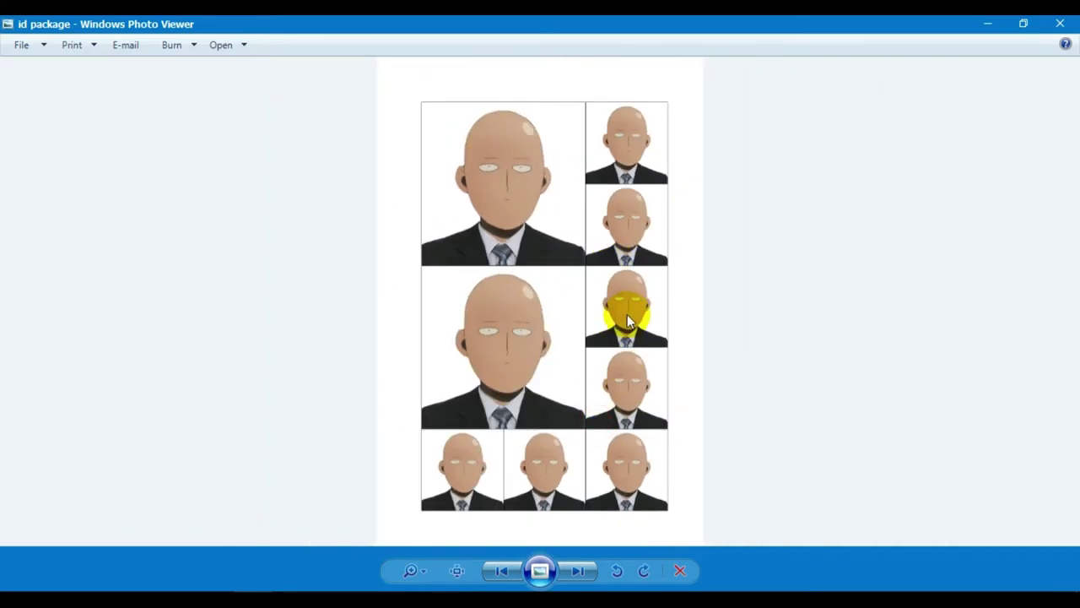
{"action": "scroll", "coordinate": [621, 313], "scroll_direction": "up", "scroll_amount": 1}
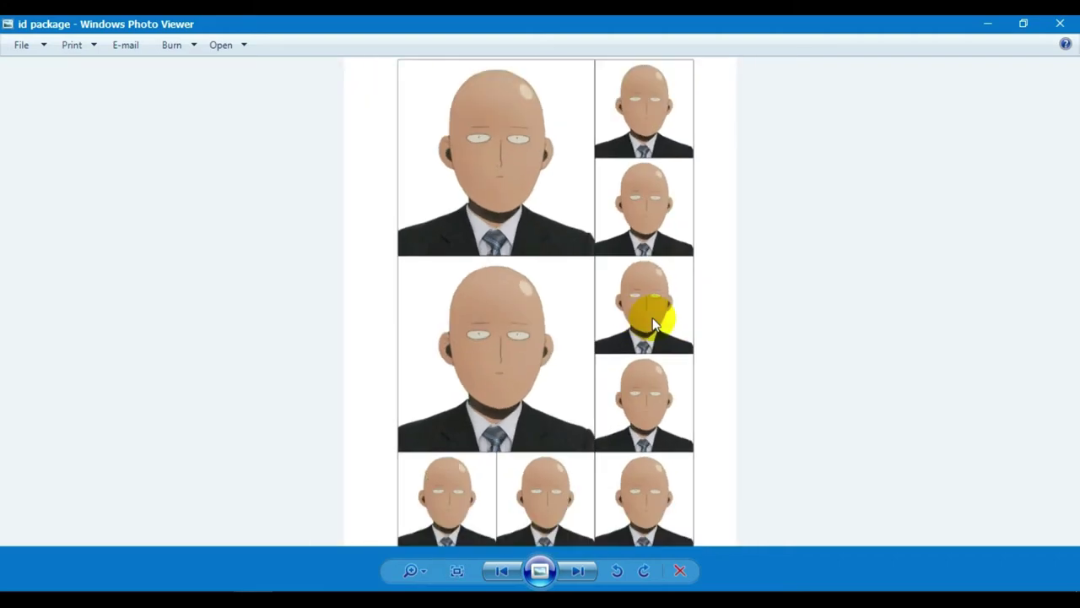
{"action": "scroll", "coordinate": [647, 313], "scroll_direction": "down", "scroll_amount": 1}
{"action": "left_click", "coordinate": [1059, 24]}
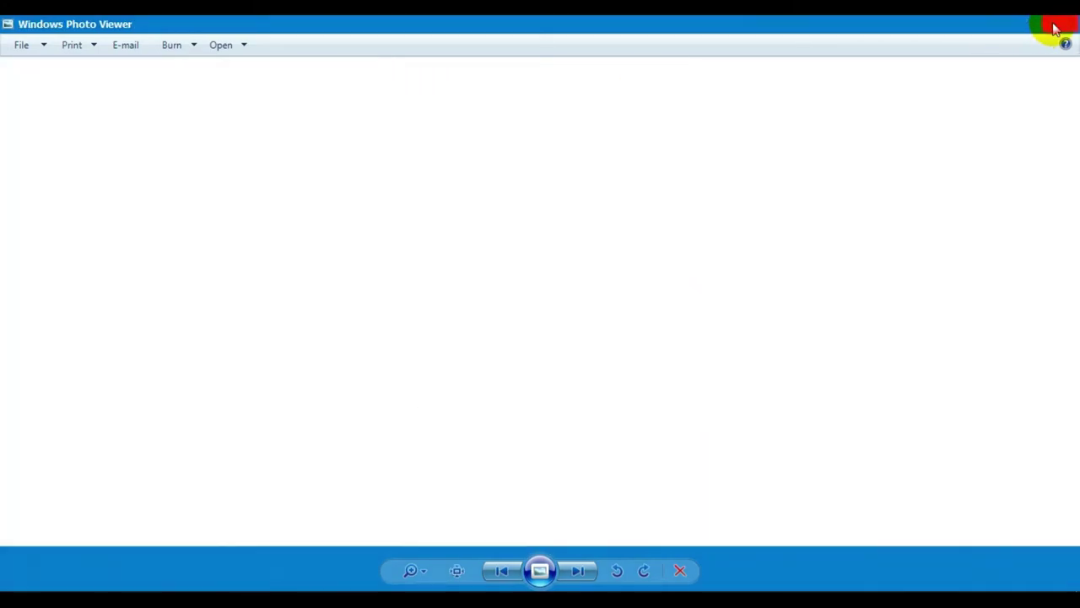
{"action": "left_click", "coordinate": [686, 27]}
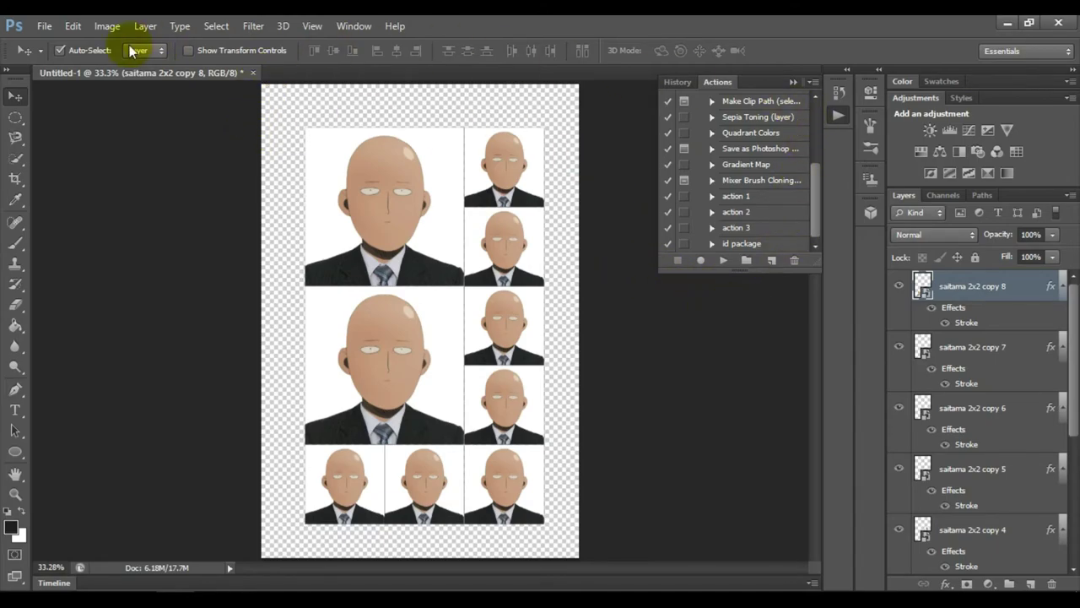
Close the finished ID photo sheet without saving changes.
{"action": "left_click", "coordinate": [253, 73]}
{"action": "left_click", "coordinate": [559, 250]}
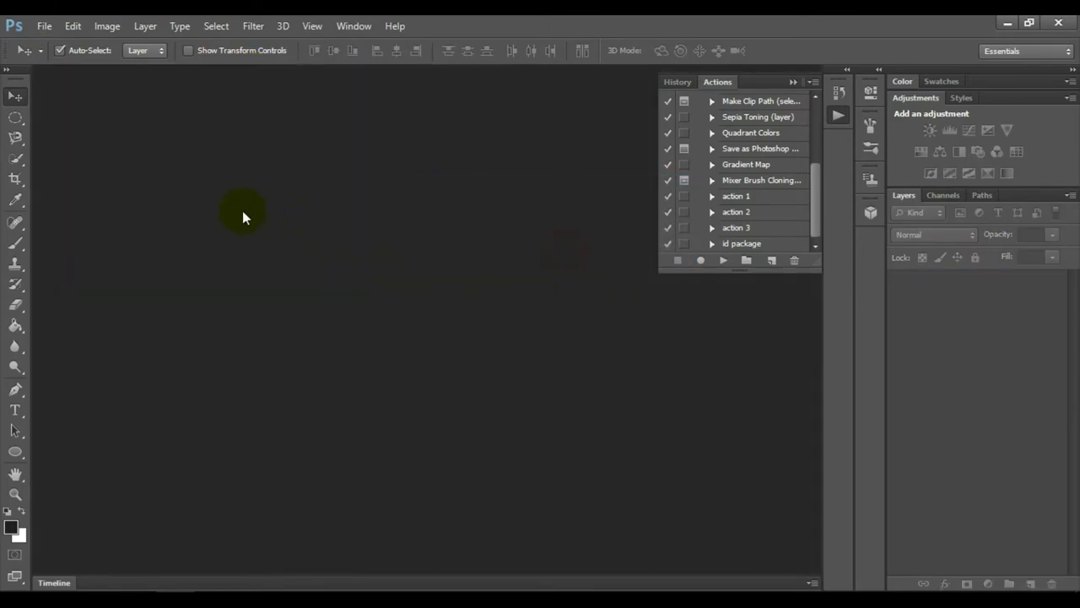
{"action": "left_click", "coordinate": [43, 26]}
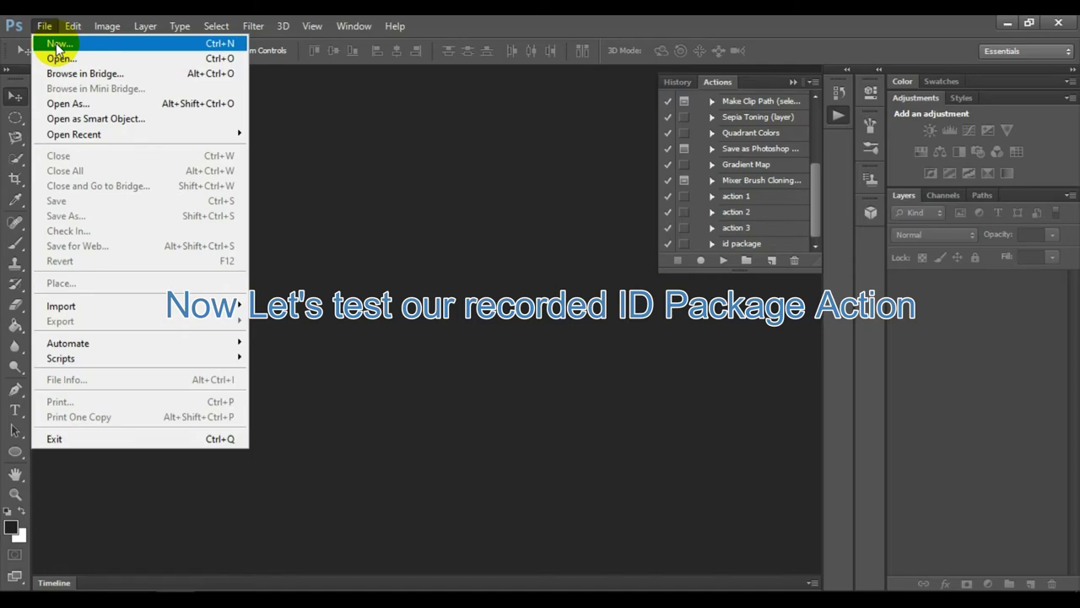
Create a new transparent 4 x 6 inch document at 300 ppi.
{"action": "left_click", "coordinate": [57, 47]}
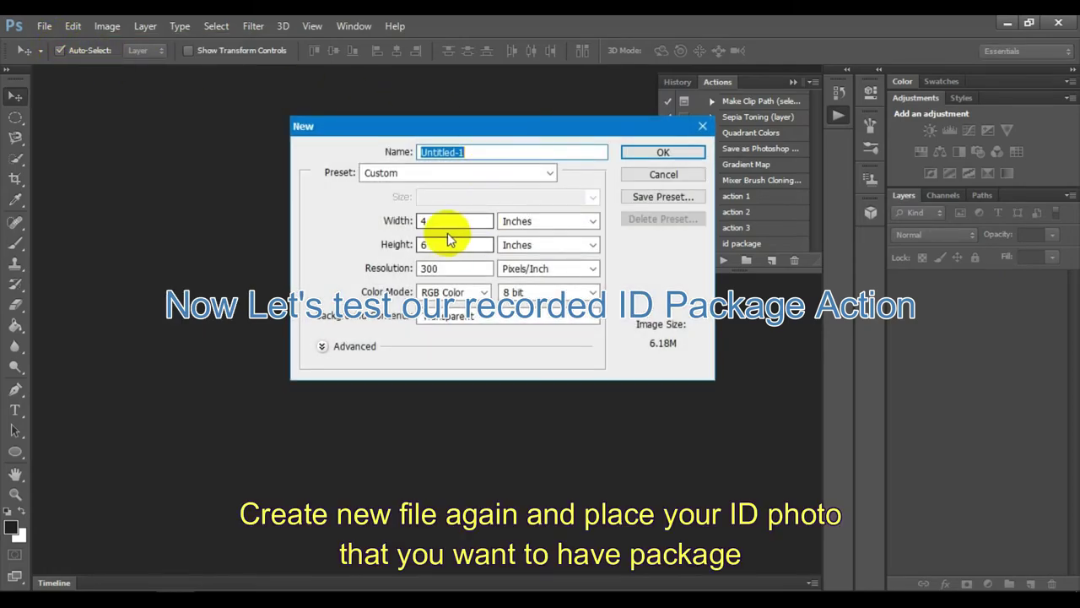
{"action": "double_click", "coordinate": [443, 220]}
{"action": "double_click", "coordinate": [443, 244]}
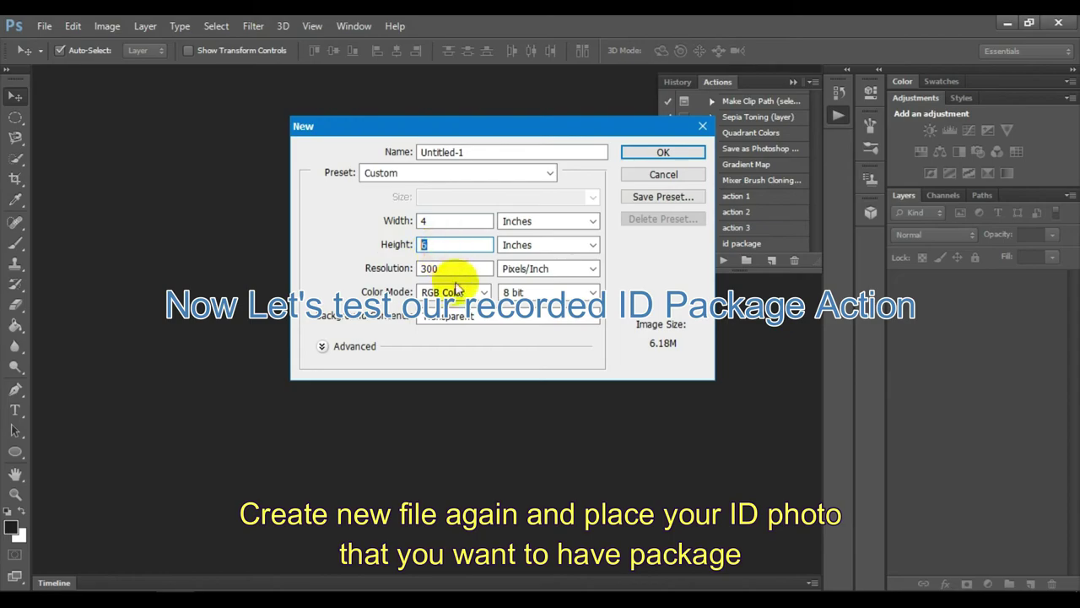
{"action": "double_click", "coordinate": [444, 268]}
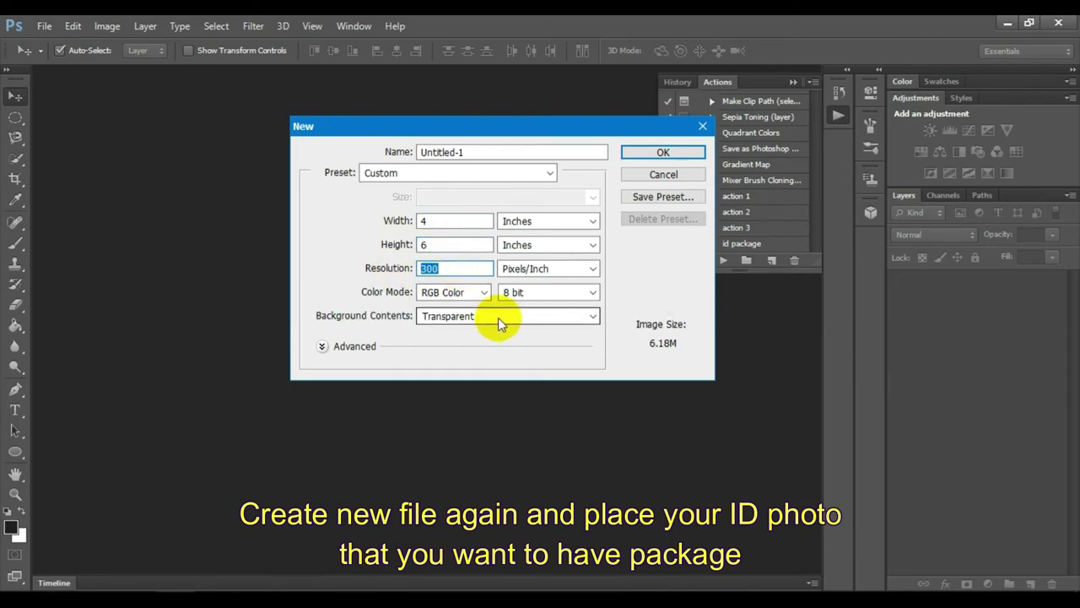
{"action": "left_click", "coordinate": [652, 154]}
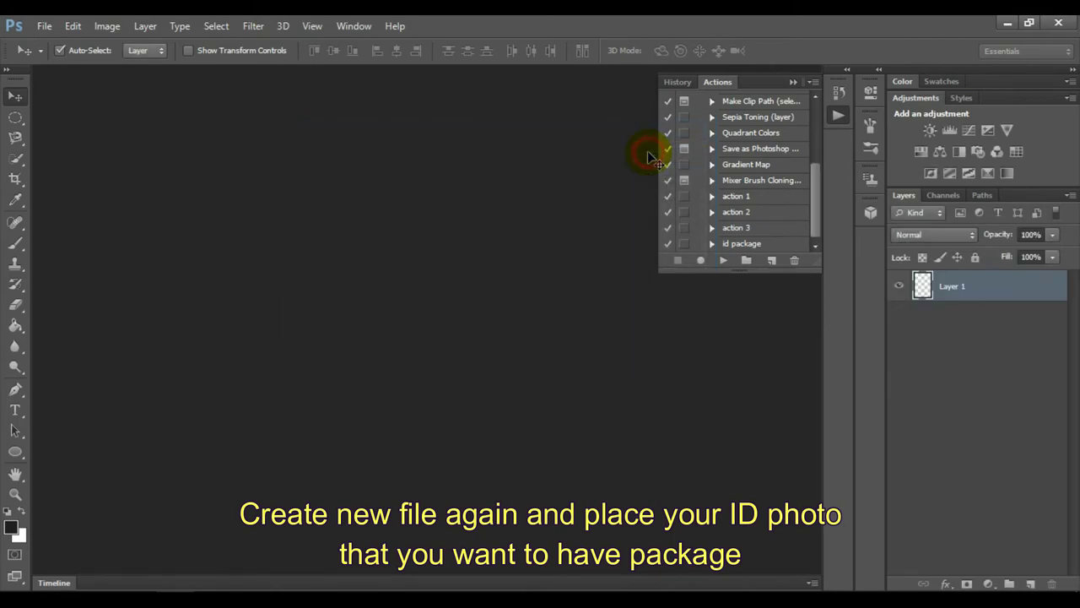
{"action": "left_click", "coordinate": [45, 30]}
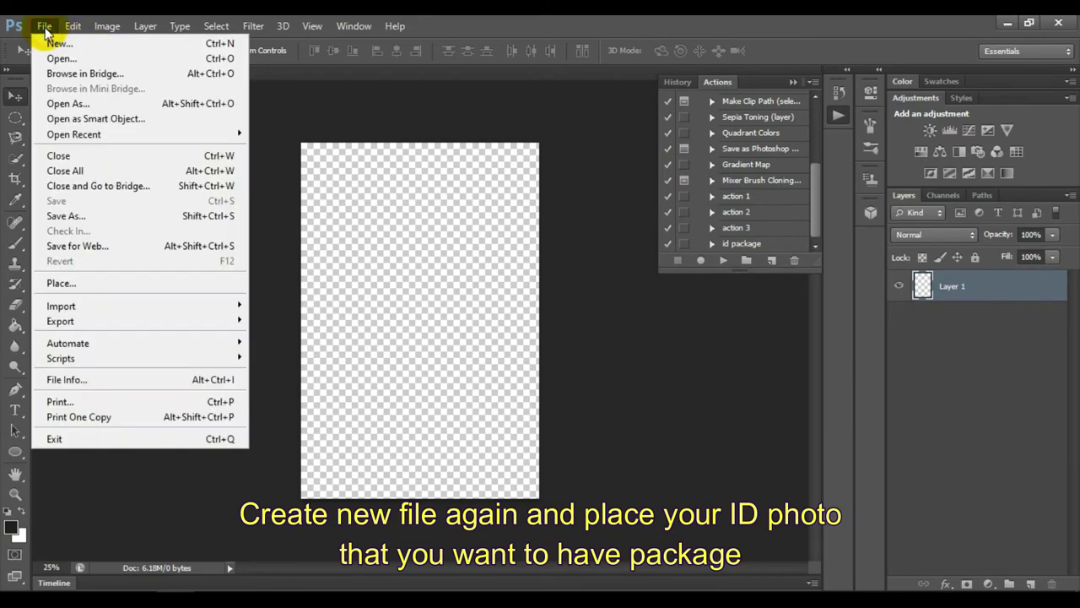
Place the saitama 2x2 photo on the blank sheet and commit it as a layer.
{"action": "left_click", "coordinate": [61, 283]}
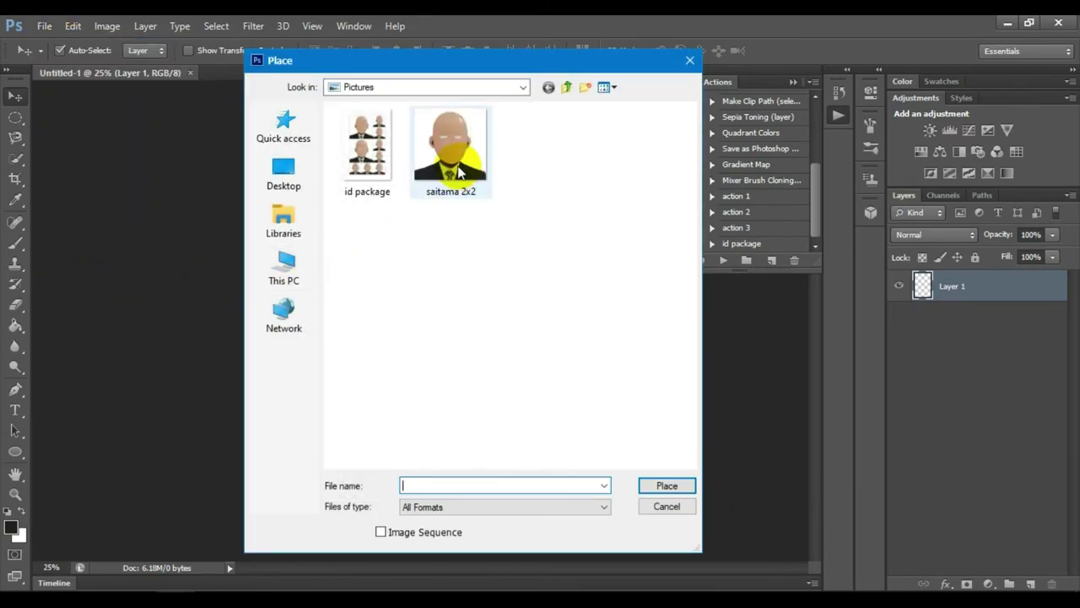
{"action": "double_click", "coordinate": [451, 164]}
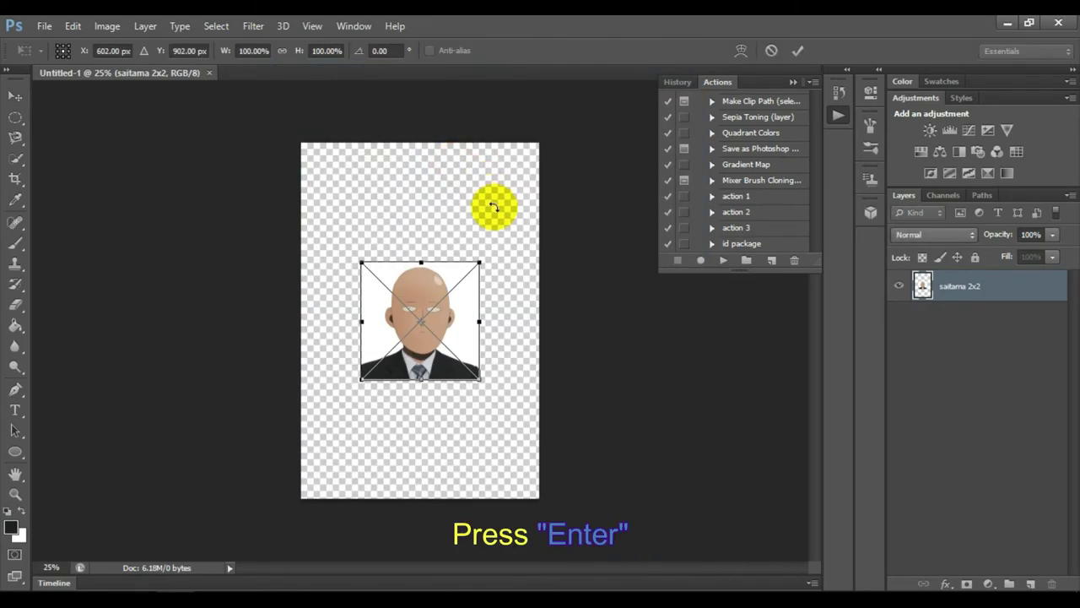
{"action": "key", "text": "Return"}
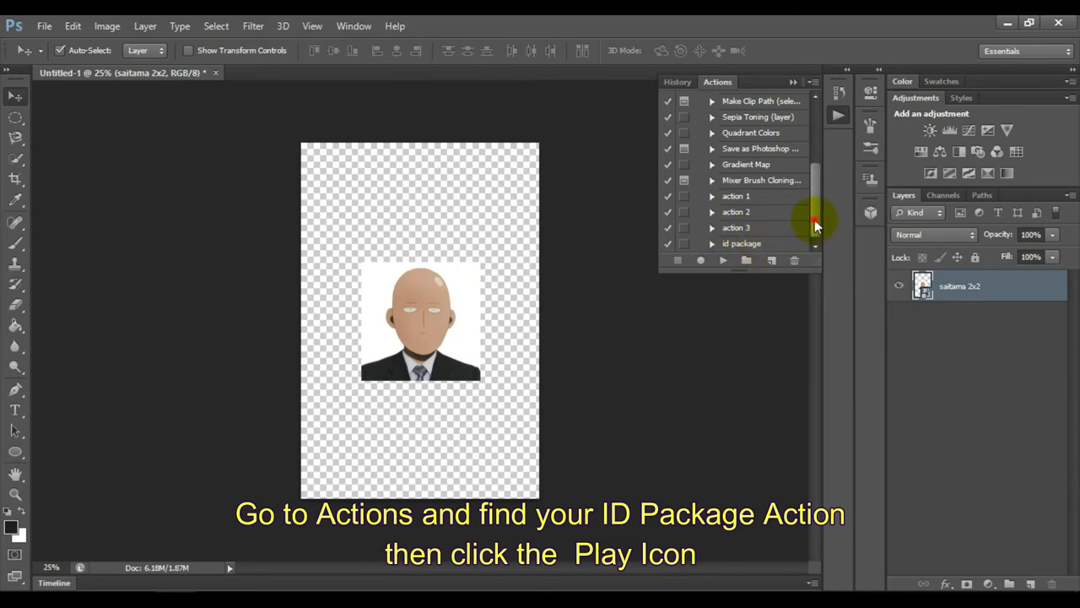
{"action": "left_click", "coordinate": [736, 245]}
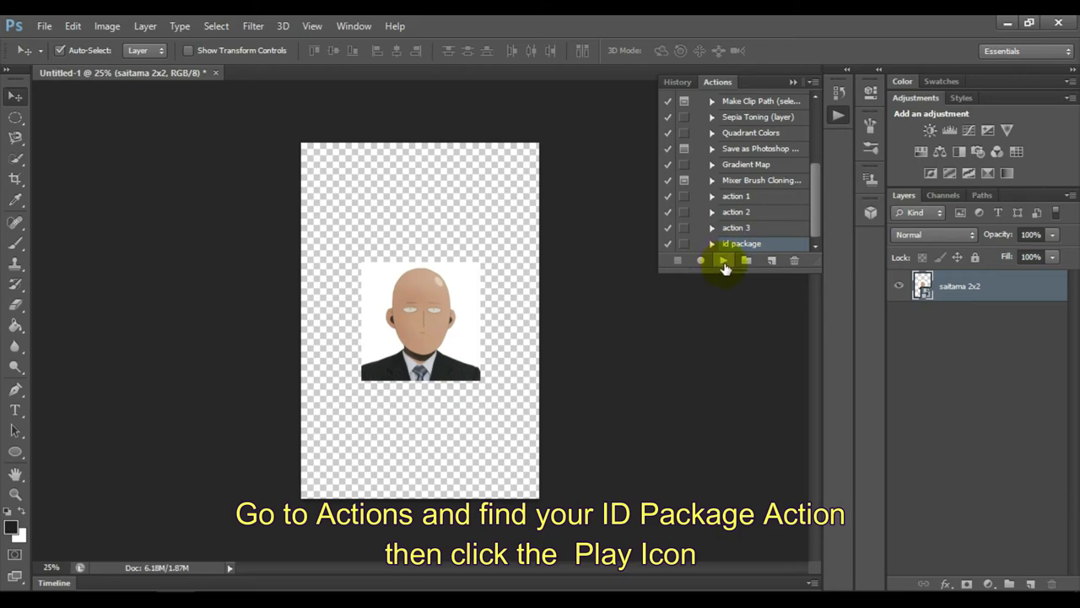
Play the id package action to generate two 2x2 and seven 1x1 stroked copies.
{"action": "left_click", "coordinate": [724, 262]}
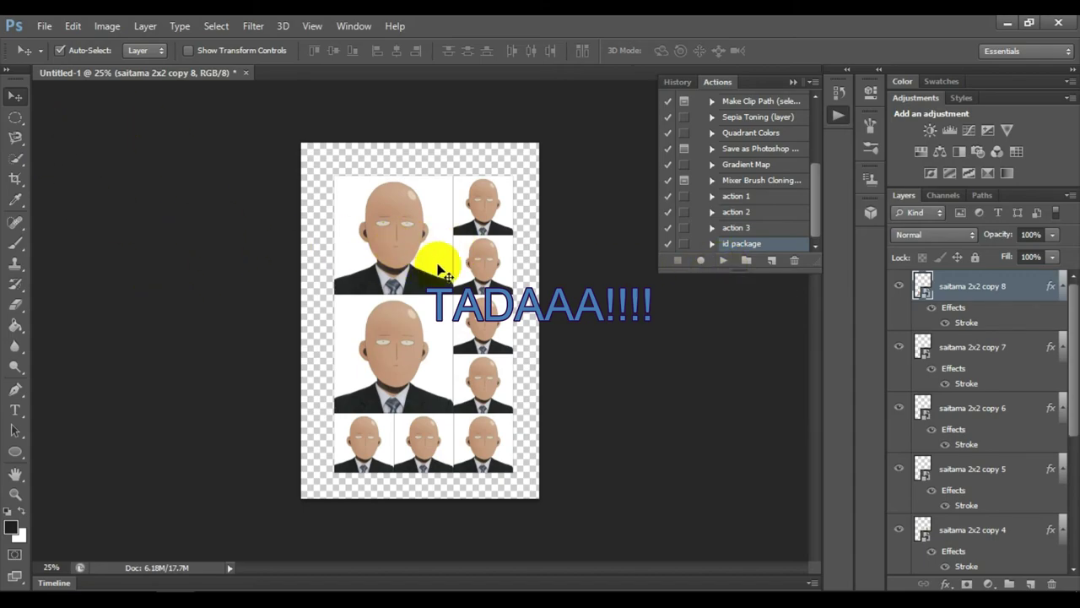
{"action": "scroll", "coordinate": [431, 296], "scroll_direction": "up", "scroll_amount": 1}
{"action": "scroll", "coordinate": [439, 300], "scroll_direction": "up", "scroll_amount": 2}
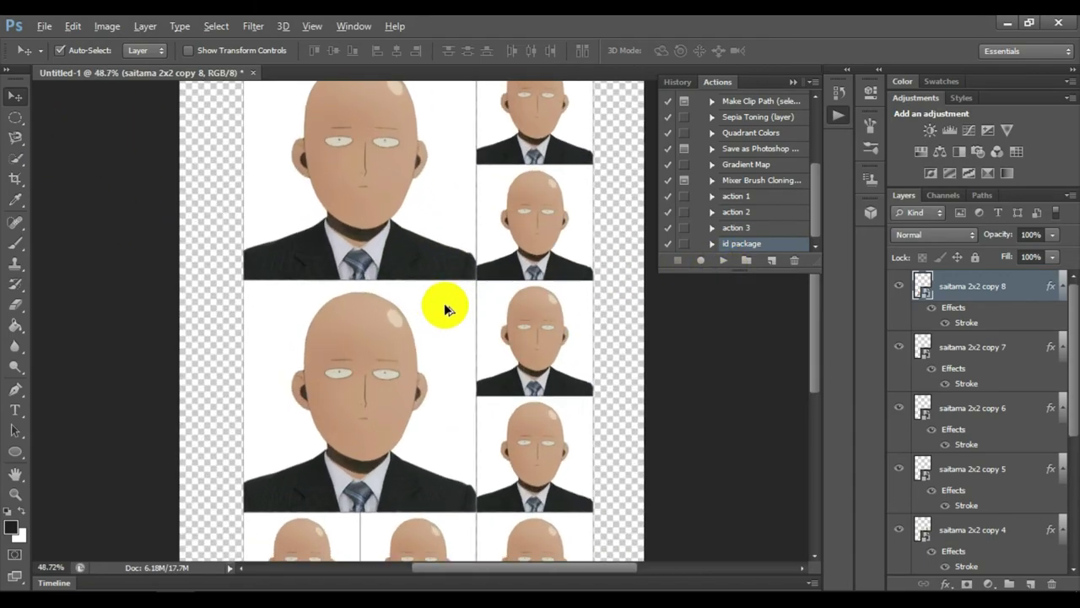
{"action": "scroll", "coordinate": [441, 302], "scroll_direction": "down", "scroll_amount": 2}
{"action": "scroll", "coordinate": [444, 305], "scroll_direction": "down", "scroll_amount": 1}
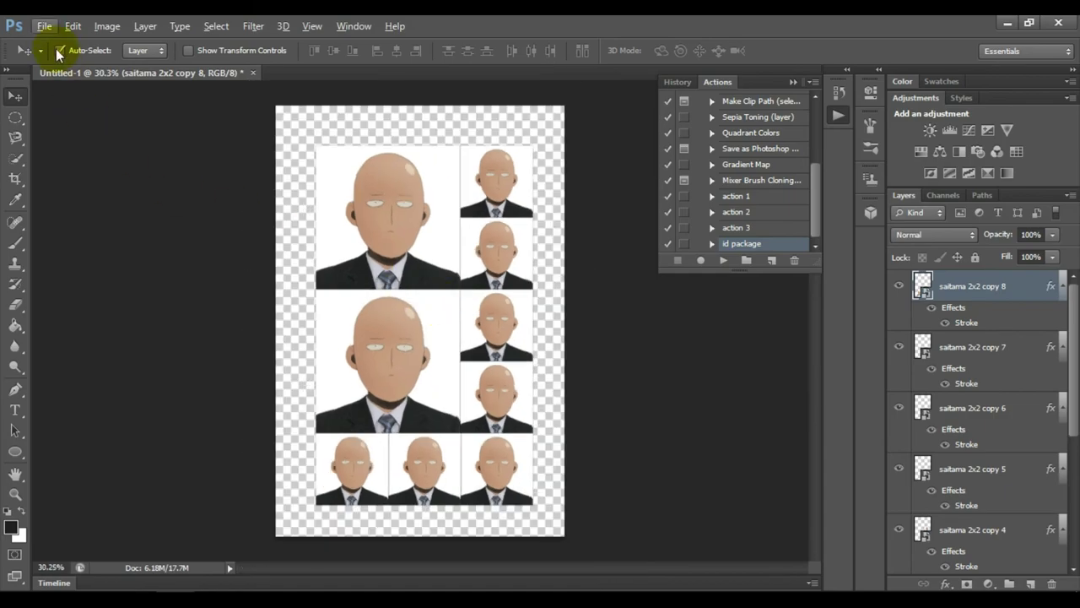
Save the sheet as maximum-quality JPEG 'id package aaa' in Pictures.
{"action": "left_click", "coordinate": [44, 26]}
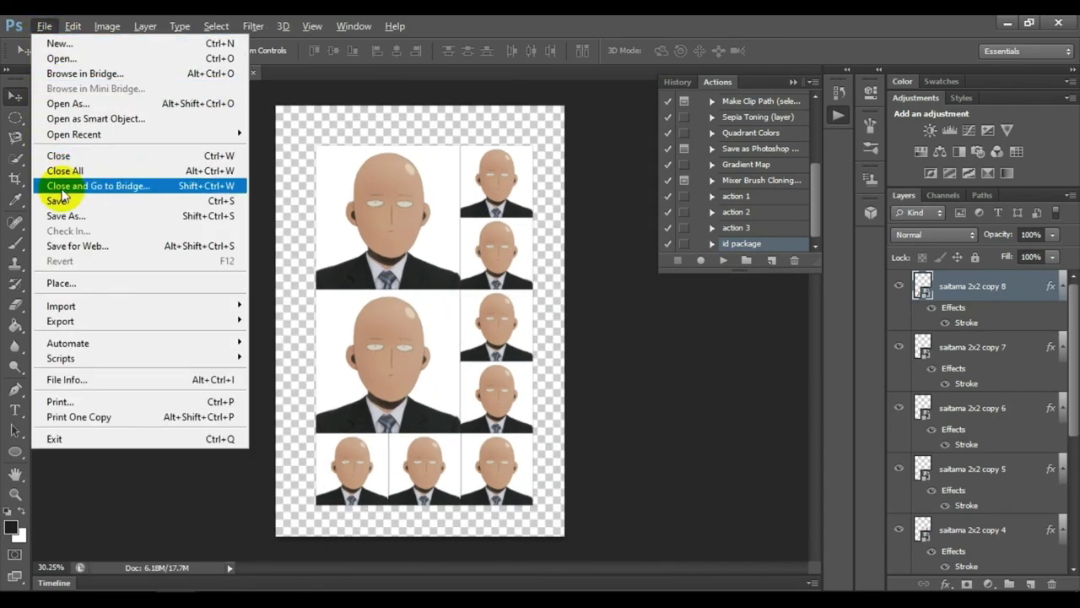
{"action": "left_click", "coordinate": [66, 214]}
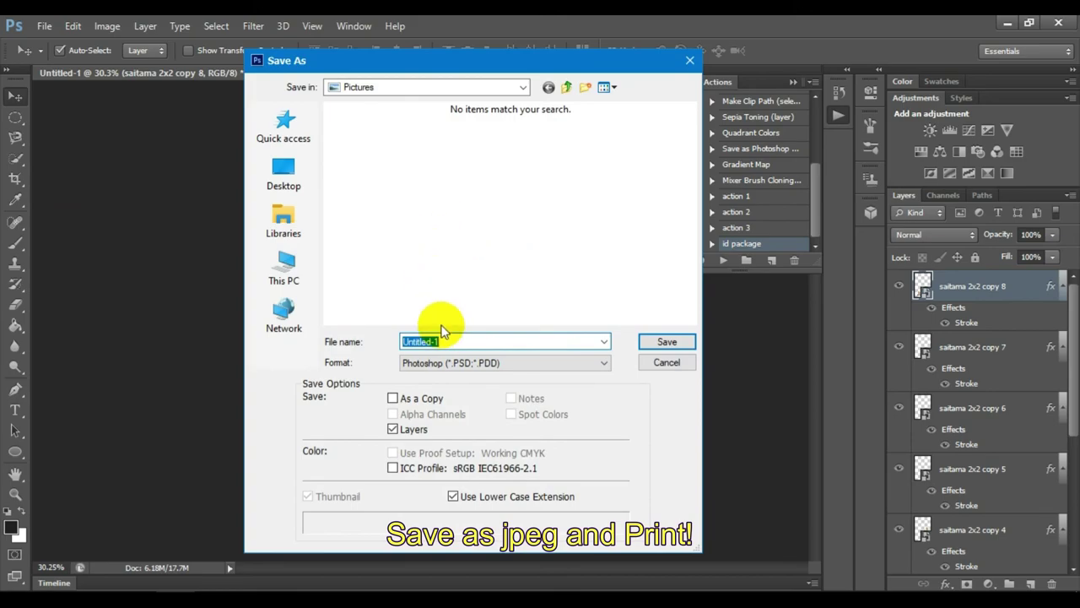
{"action": "left_click", "coordinate": [439, 363]}
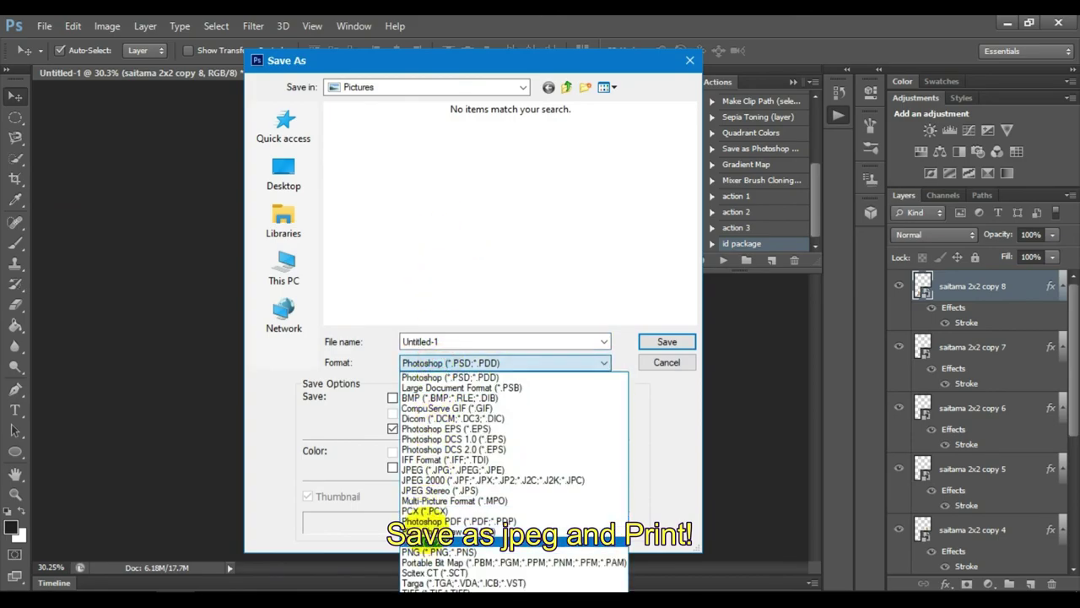
{"action": "left_click", "coordinate": [427, 469]}
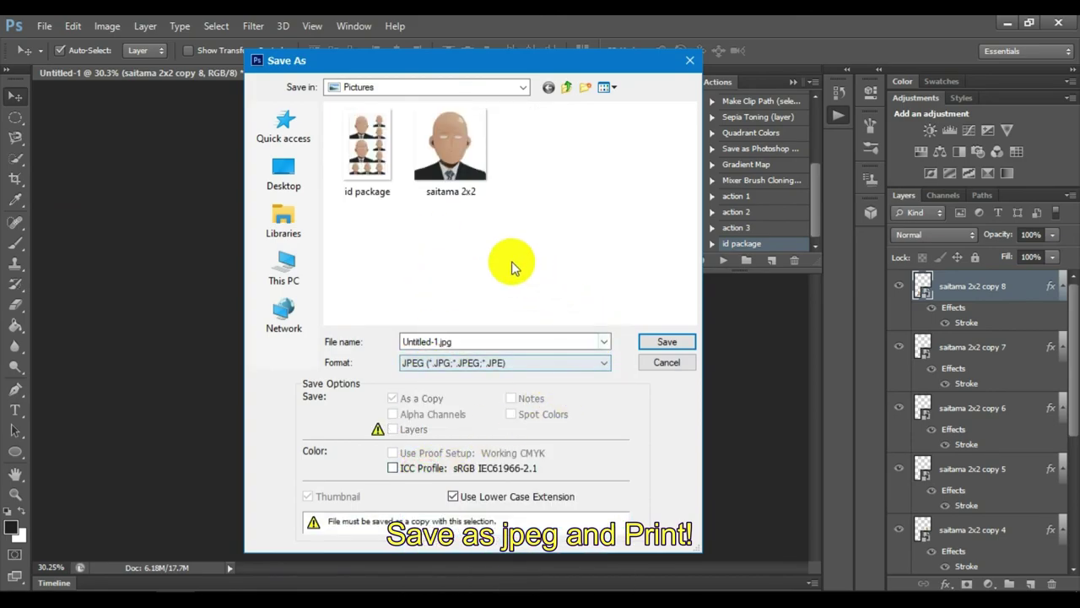
{"action": "left_click", "coordinate": [388, 190]}
{"action": "left_click", "coordinate": [472, 341]}
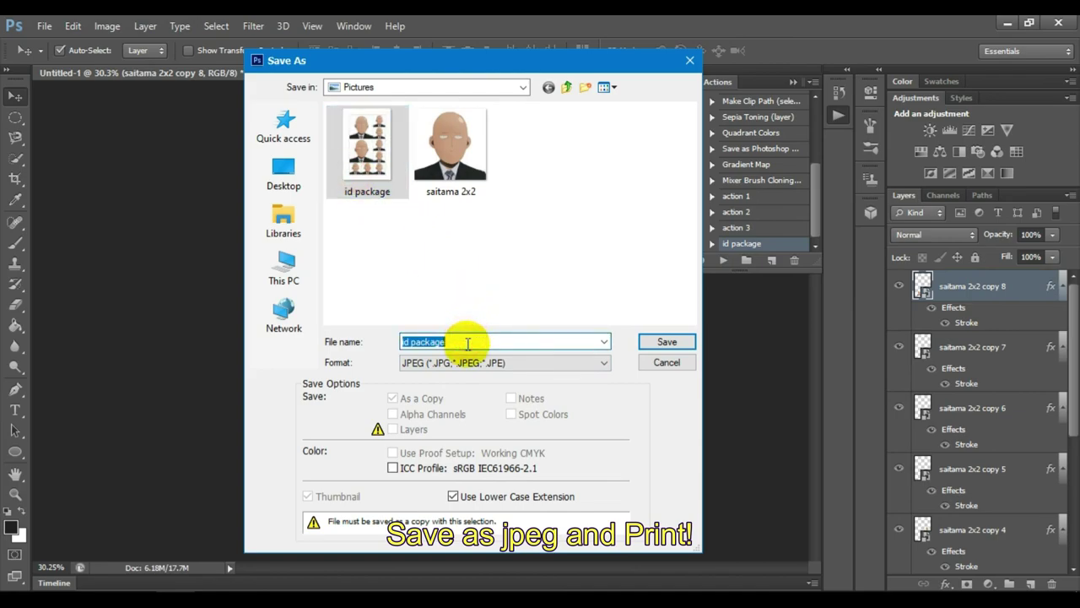
{"action": "left_click", "coordinate": [505, 346]}
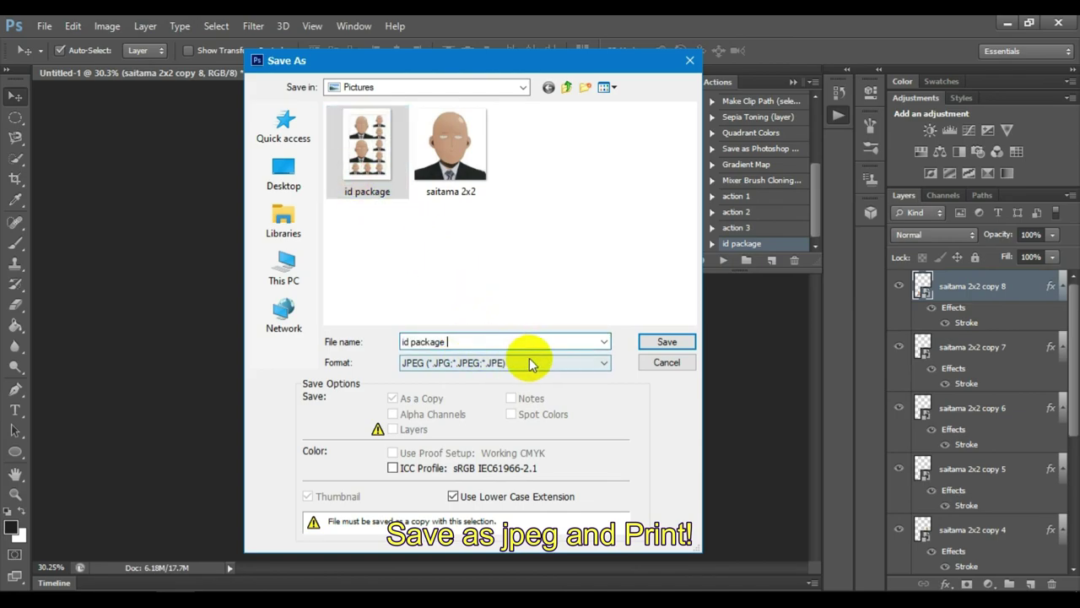
{"action": "type", "text": ".jpg"}
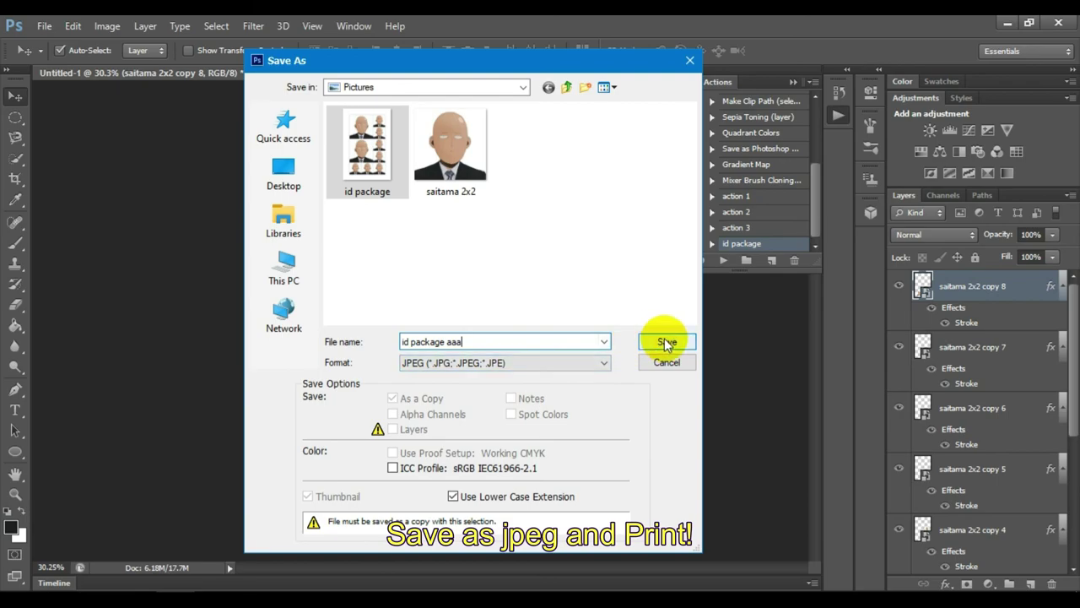
{"action": "left_click", "coordinate": [664, 341]}
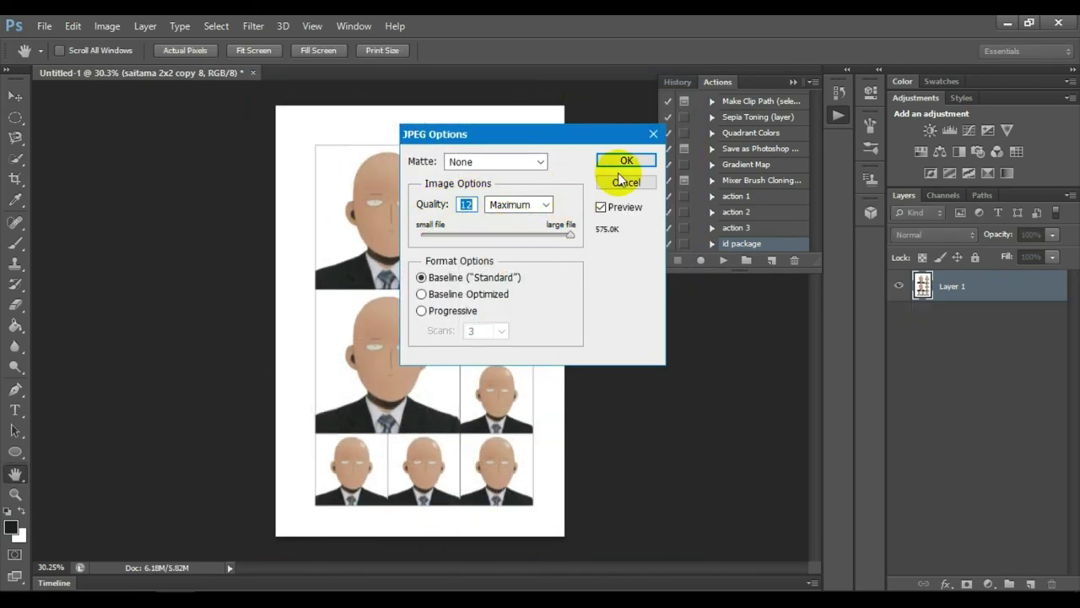
{"action": "left_click", "coordinate": [622, 162]}
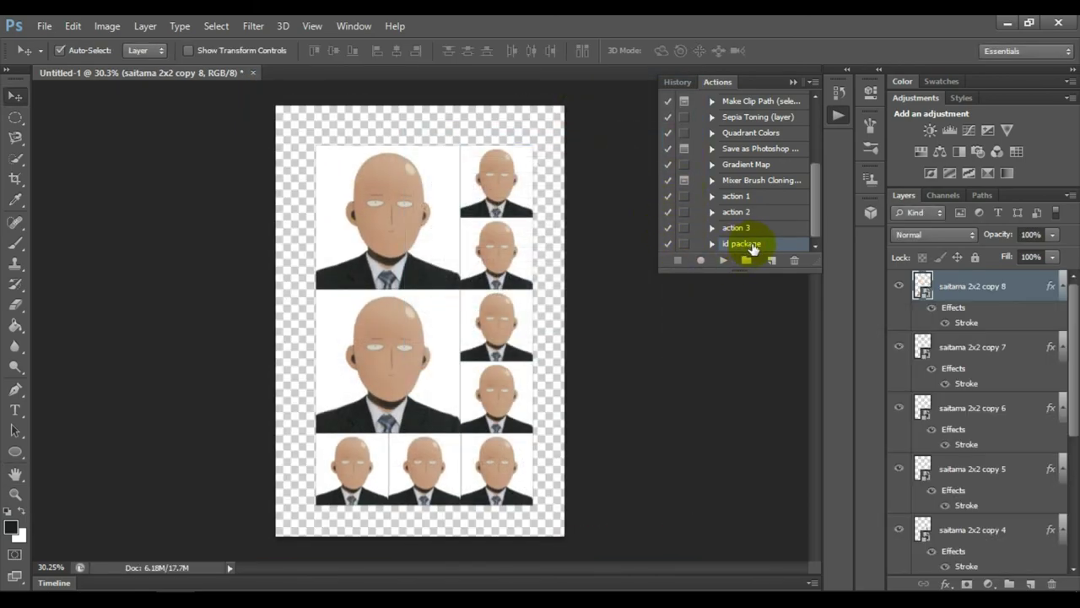